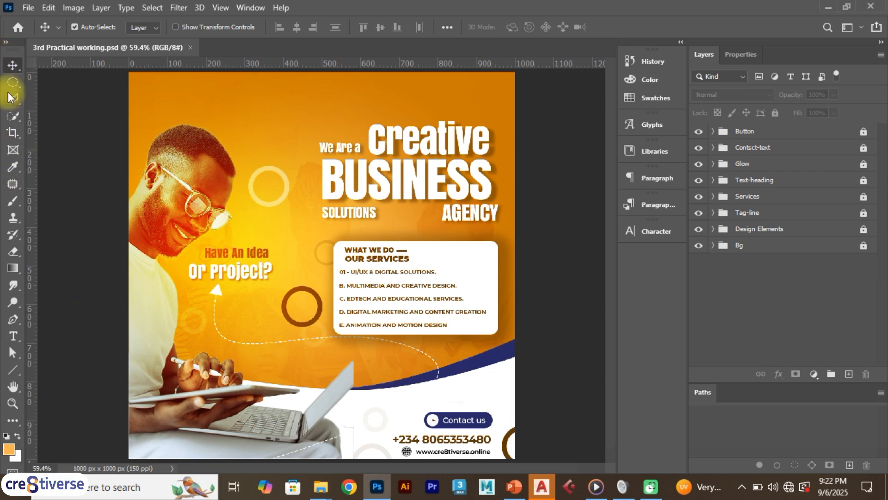
pyautogui.rightClick(13, 66)
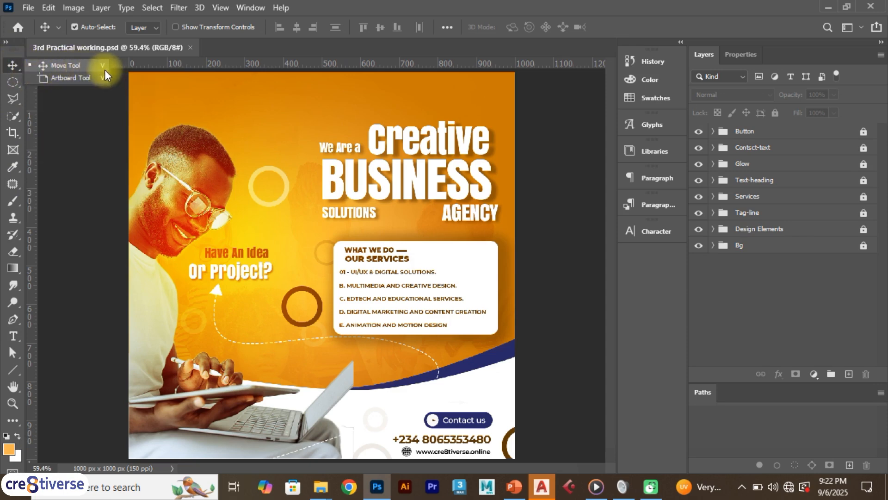
pyautogui.rightClick(12, 82)
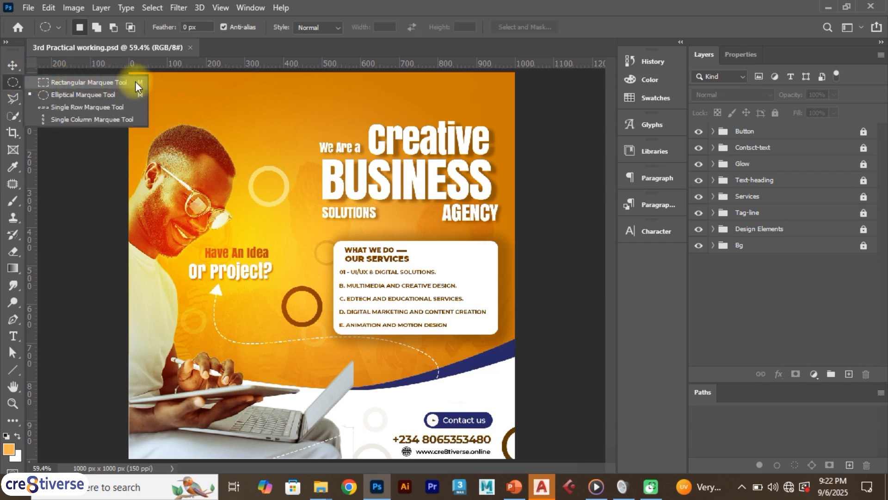
pyautogui.rightClick(13, 98)
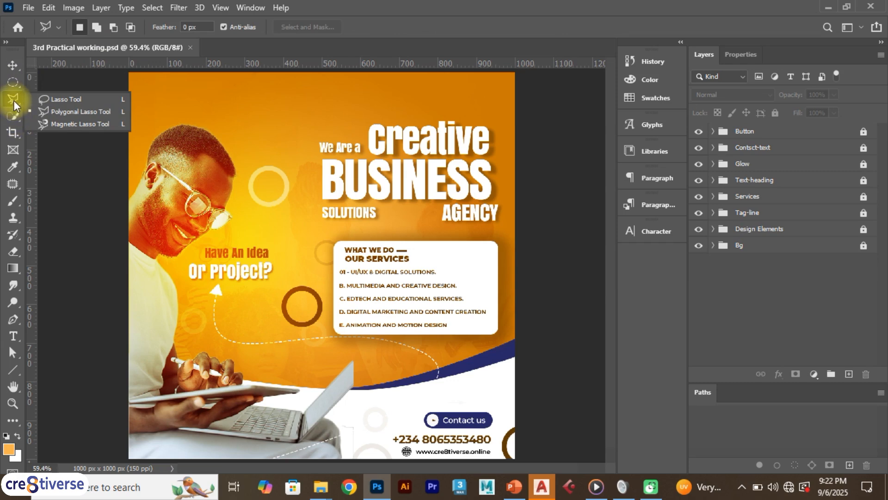
# - Try to move the "Creative" heading text with the Move tool
pyautogui.click(11, 66)
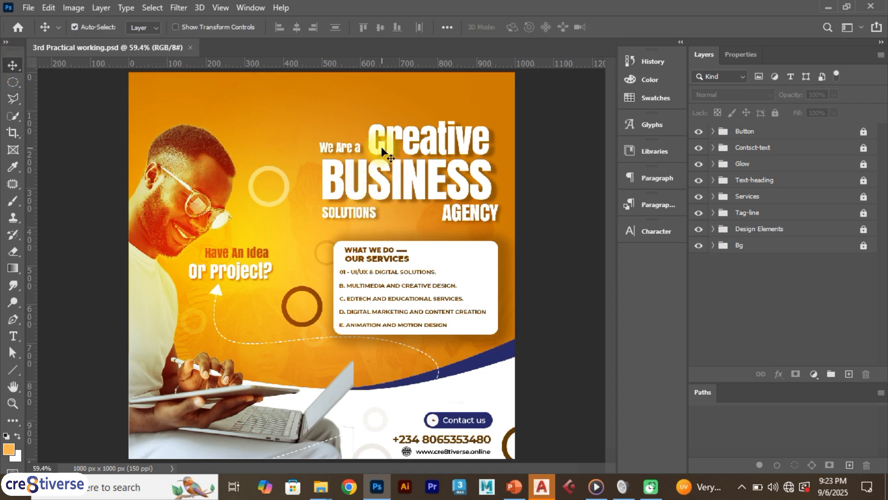
pyautogui.moveTo(390, 141); pyautogui.dragTo(370, 130)
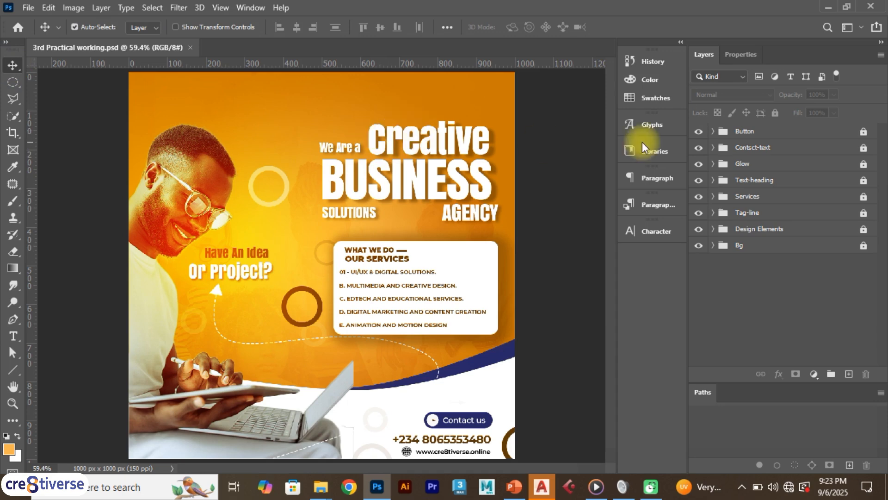
# - Unlock the Button, Contsct-text, Glow and Text-heading layer groups
pyautogui.click(830, 133)
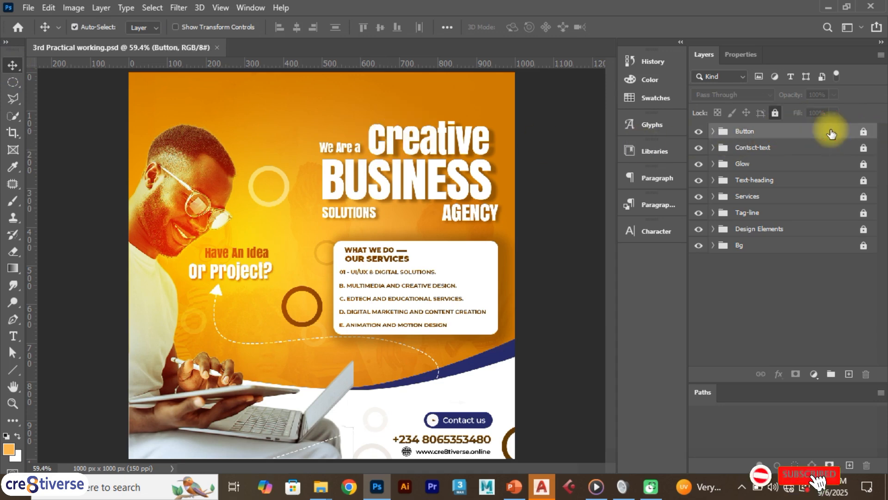
pyautogui.click(778, 115)
pyautogui.click(793, 147)
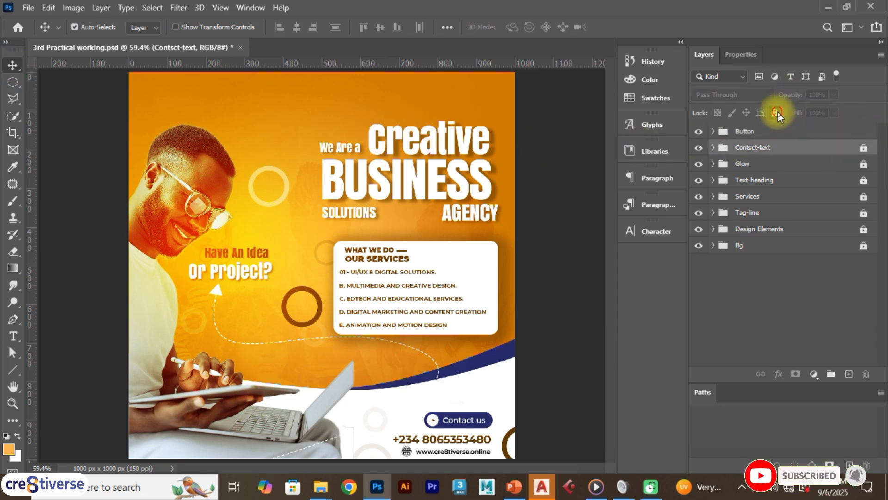
pyautogui.click(776, 113)
pyautogui.click(796, 163)
pyautogui.click(776, 113)
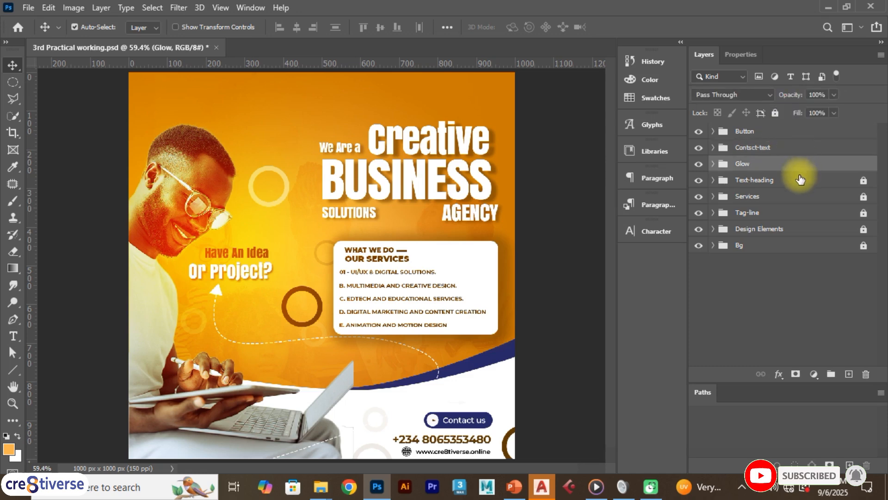
pyautogui.click(797, 180)
pyautogui.click(776, 112)
# - Unlock the Services, Tag-line, Design Elements and Bg layer groups
pyautogui.click(796, 196)
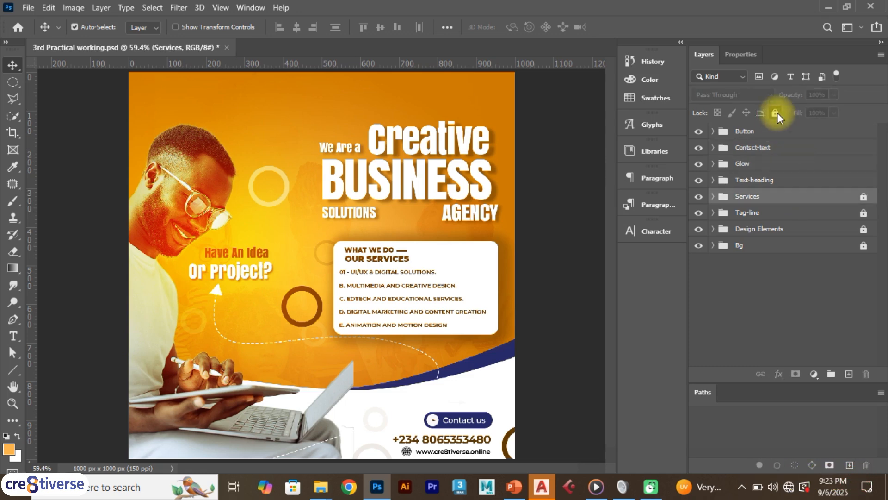
pyautogui.click(776, 112)
pyautogui.click(796, 212)
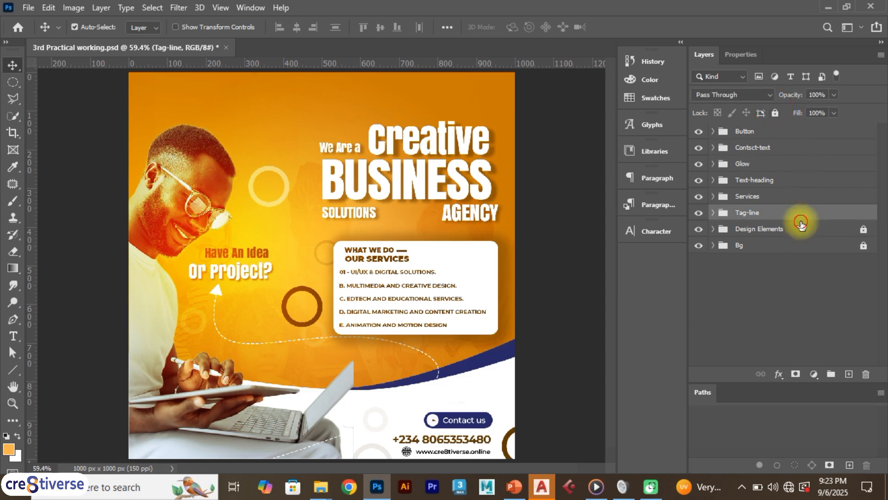
pyautogui.click(776, 113)
pyautogui.click(794, 230)
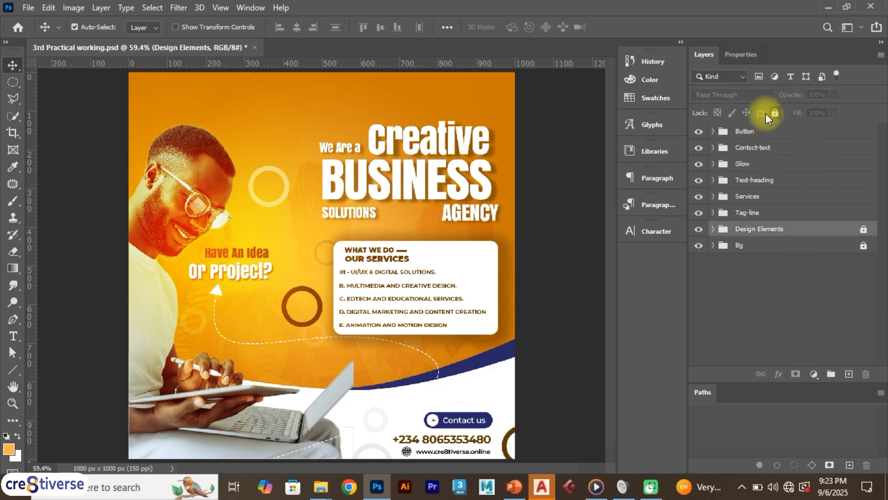
pyautogui.click(775, 114)
pyautogui.click(796, 245)
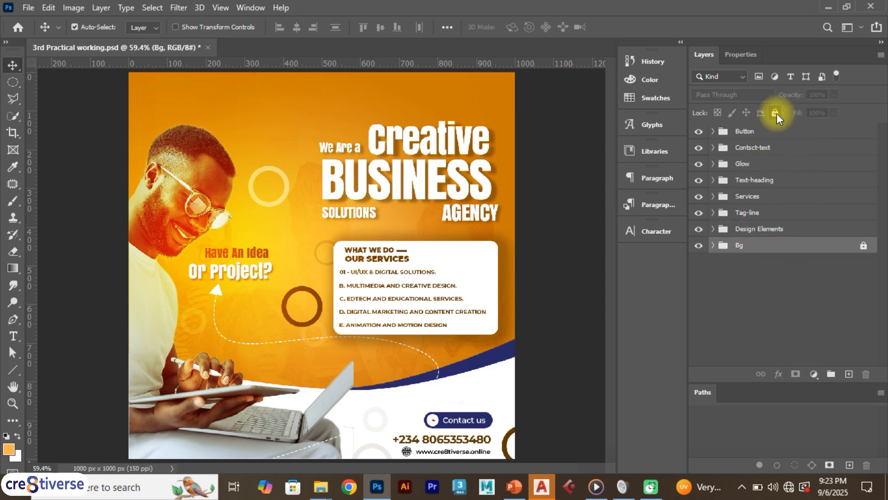
pyautogui.click(776, 113)
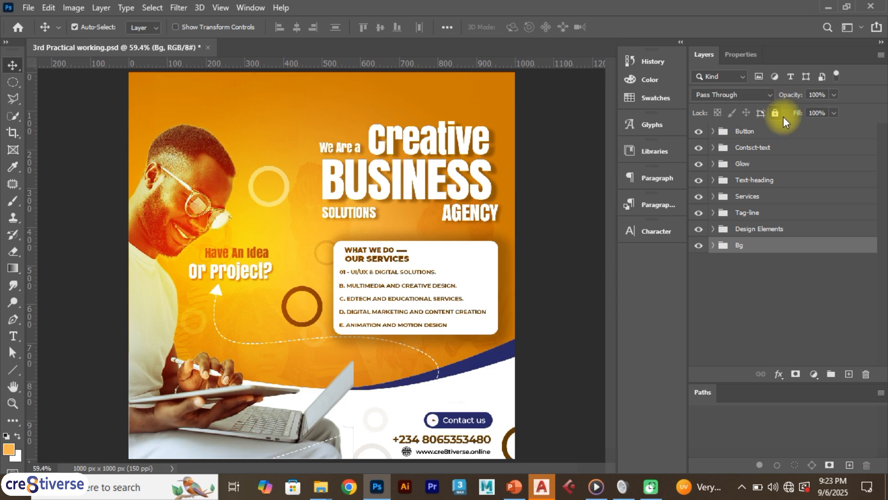
# - Select the "Creative" heading text, shift it slightly on the canvas, and undo the move
pyautogui.click(388, 141)
pyautogui.moveTo(388, 141)
pyautogui.mouseDown()
pyautogui.moveTo(394, 124)
pyautogui.moveTo(397, 131)
pyautogui.mouseUp()
pyautogui.hotkey('ctrl', 'z')
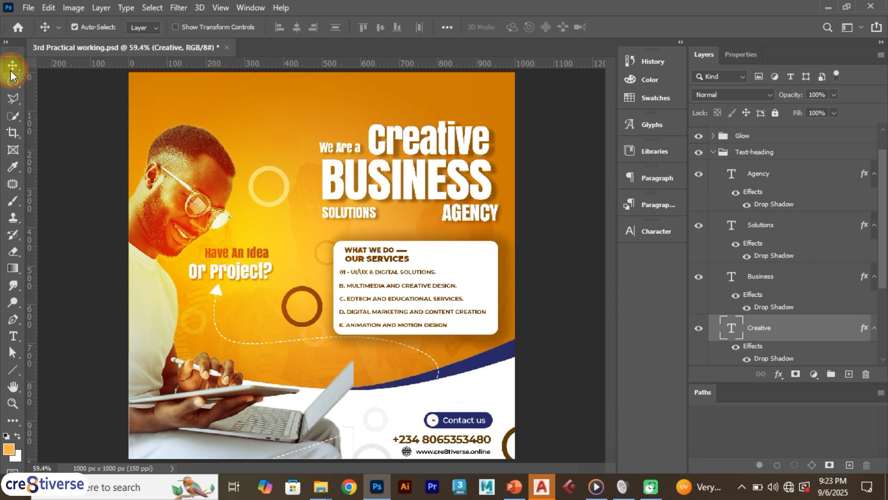
# - Switch between the Type, Crop and Move tools, finishing with the Move tool active
pyautogui.click(13, 342)
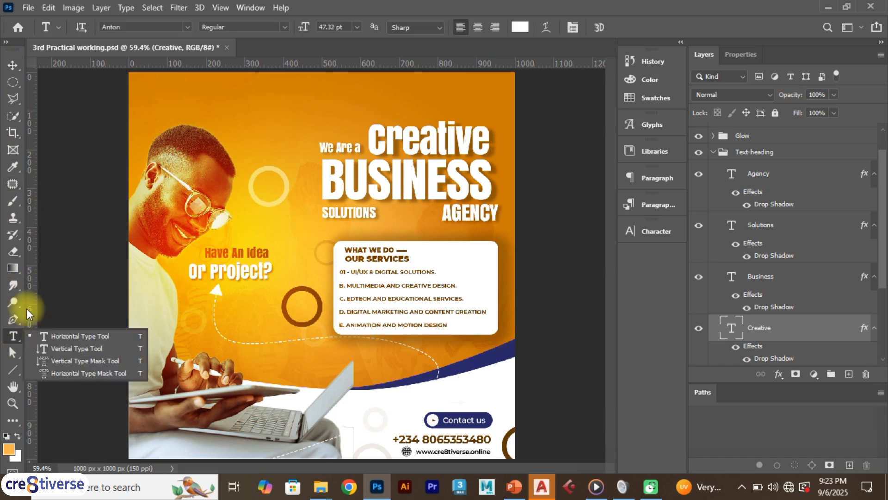
pyautogui.press('c')
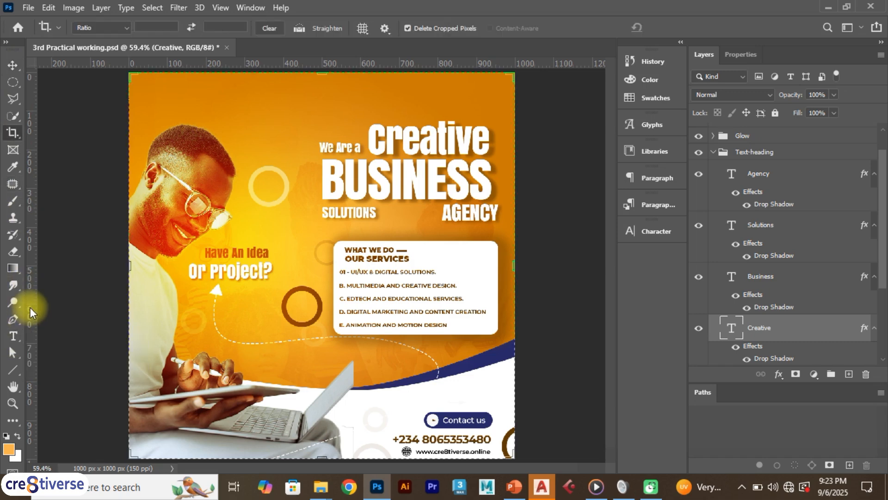
pyautogui.press('v')
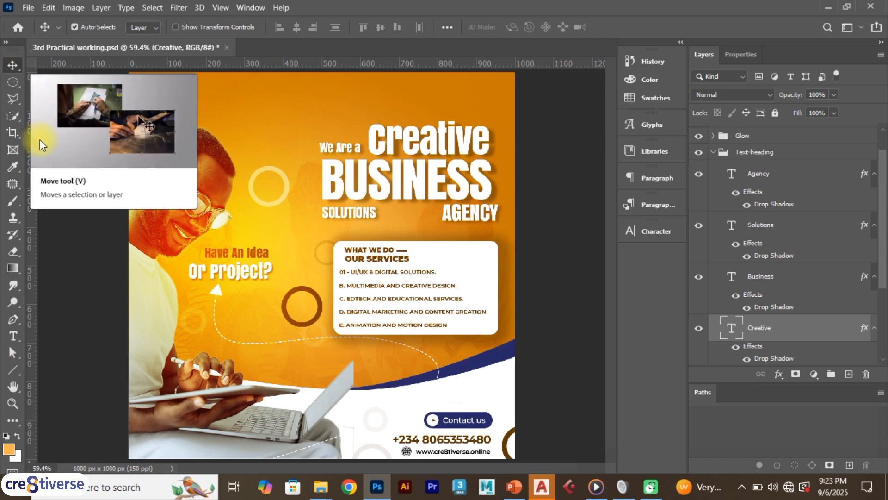
pyautogui.click(16, 336)
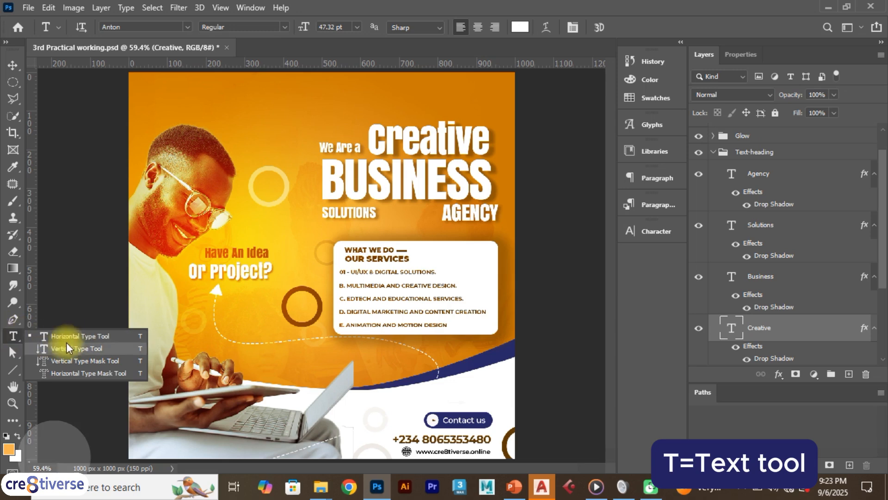
pyautogui.click(13, 335)
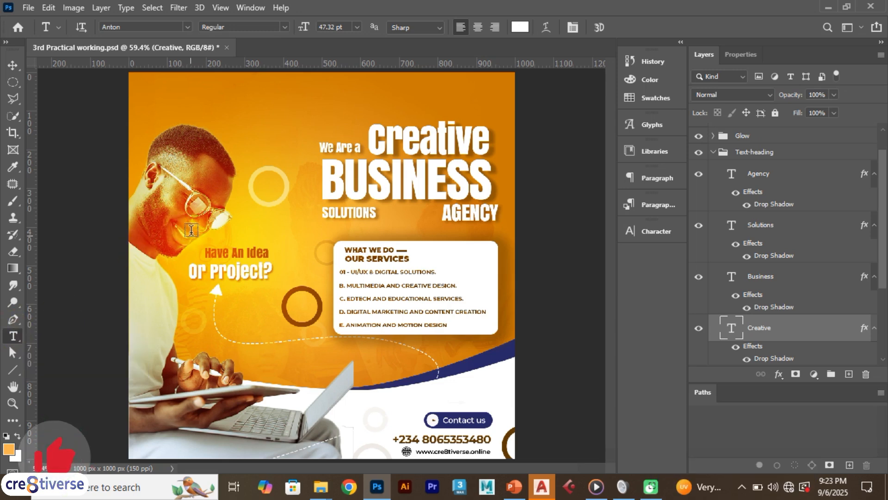
pyautogui.click(12, 67)
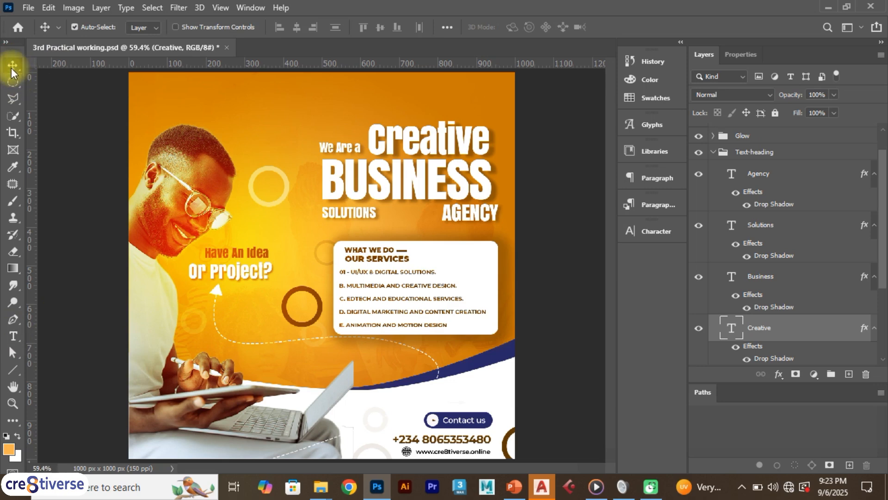
# - Review the Type tool variants, activate the Horizontal Type Tool, and return to the Move tool
pyautogui.press('t')
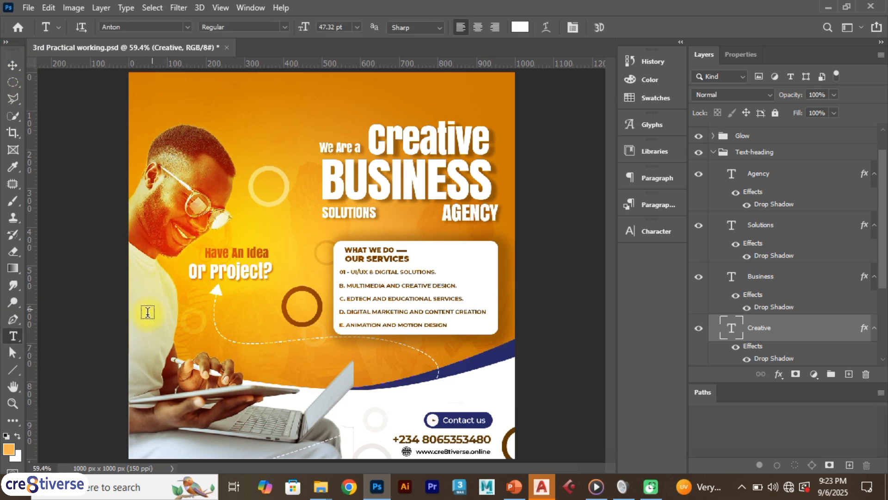
pyautogui.rightClick(18, 335)
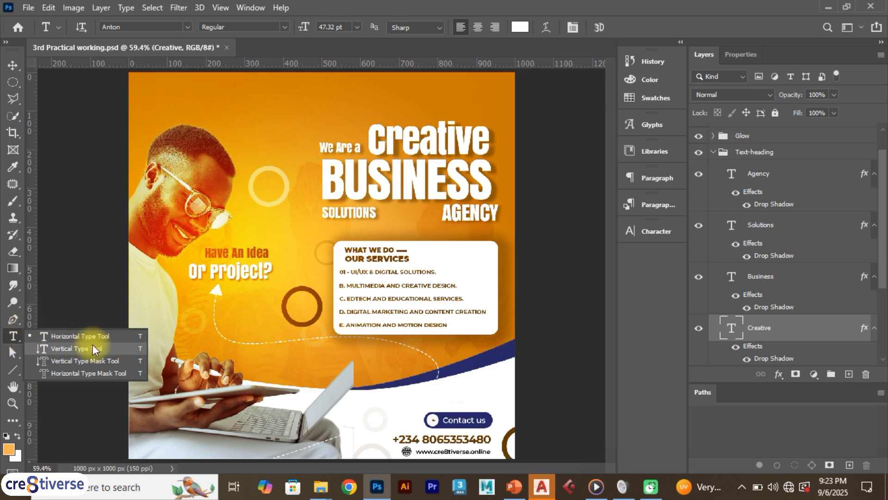
pyautogui.click(15, 340)
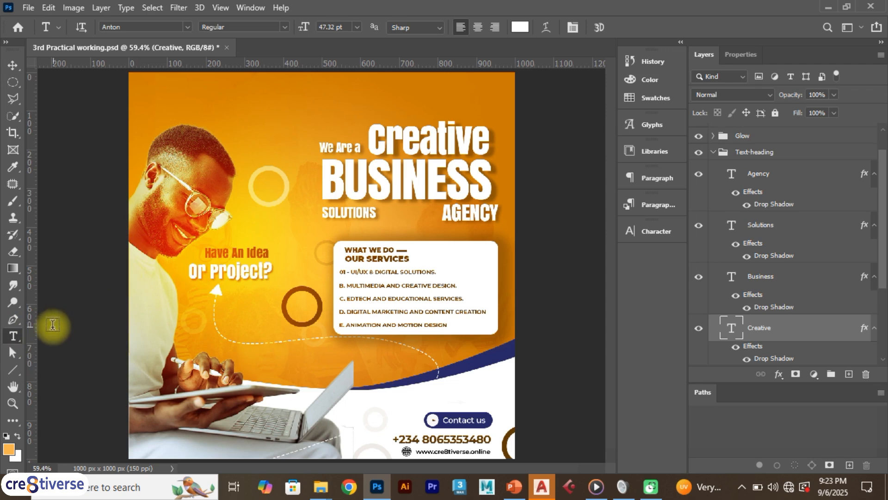
pyautogui.rightClick(15, 337)
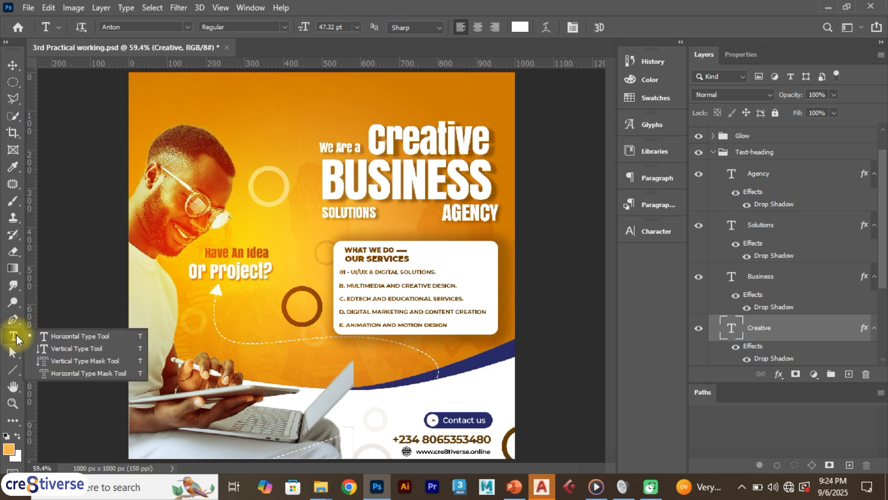
pyautogui.click(65, 336)
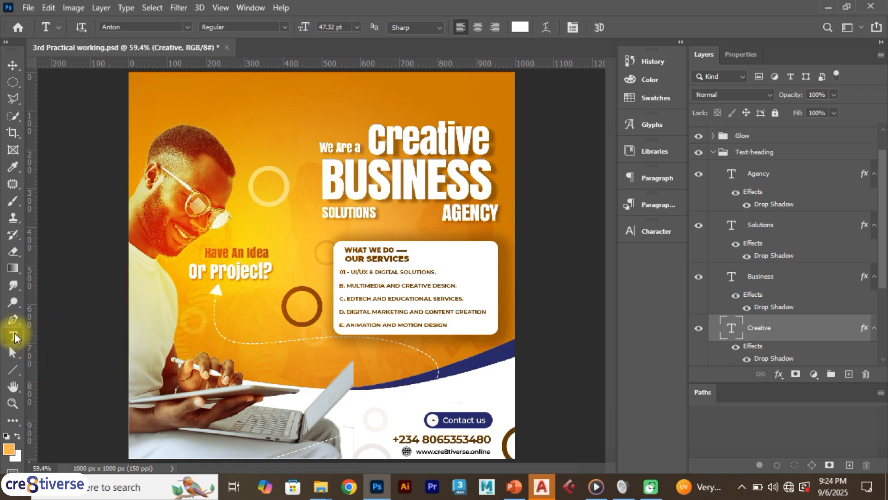
pyautogui.click(14, 65)
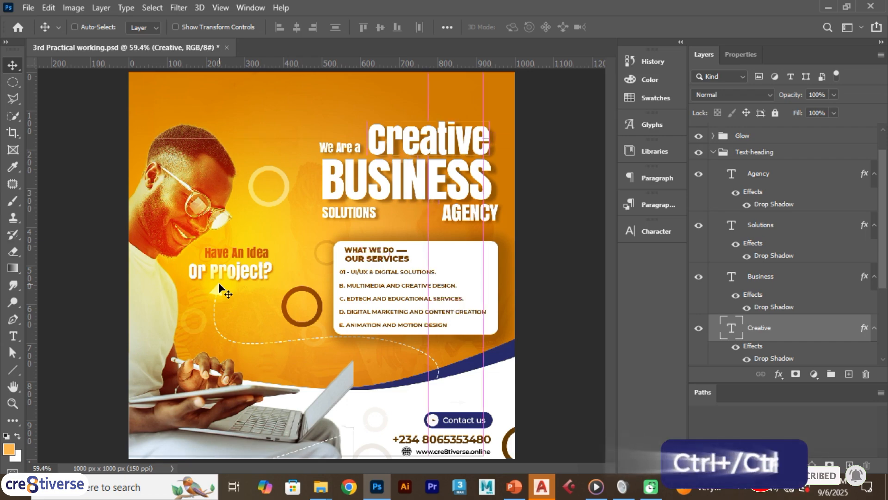
# - Zoom the flyer in to 200% and back out to 50% to inspect it at different magnifications
pyautogui.hotkey('ctrl', '+')
pyautogui.hotkey('ctrl', '+')
pyautogui.hotkey('ctrl', '-')
pyautogui.hotkey('ctrl', '-')
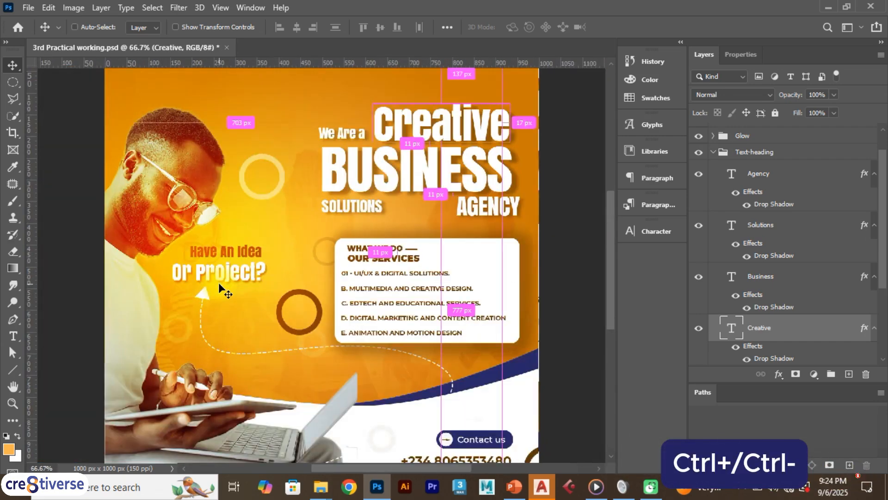
pyautogui.hotkey('ctrl', '+')
pyautogui.hotkey('ctrl', '+')
pyautogui.hotkey('ctrl', '+')
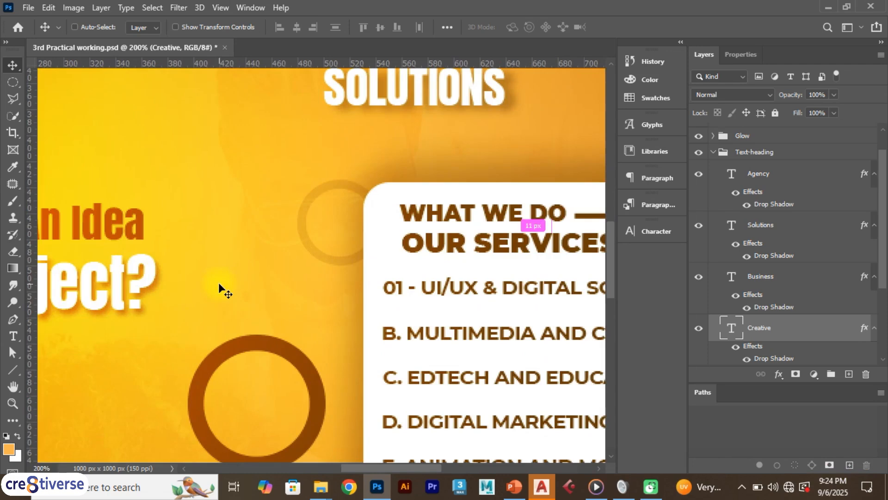
pyautogui.hotkey('ctrl', '-')
pyautogui.hotkey('ctrl', '-')
pyautogui.hotkey('ctrl', '-')
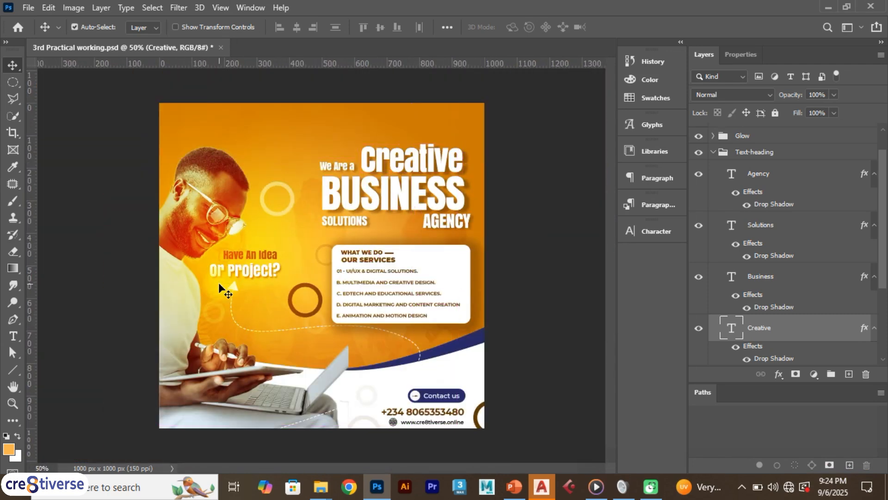
# - Zoom out from the flyer and fit the whole canvas to the document window
pyautogui.hotkey('ctrl', '0')
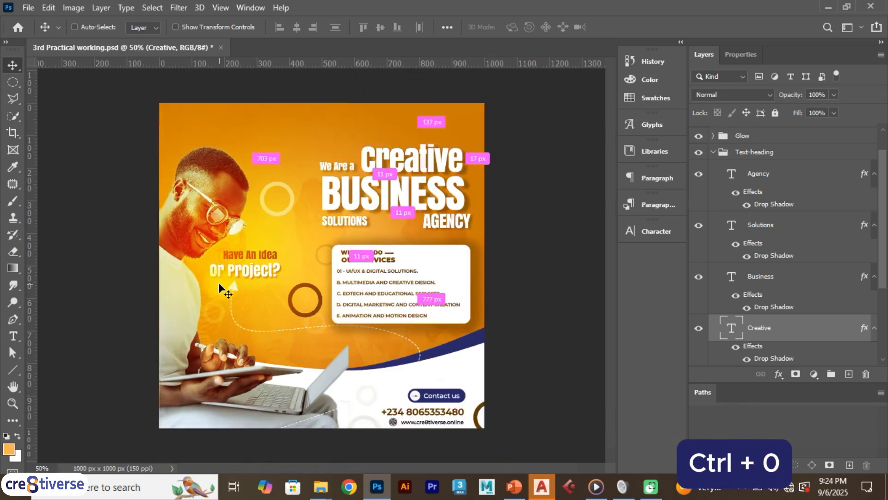
pyautogui.hotkey('ctrl', '-')
pyautogui.hotkey('ctrl', '-')
pyautogui.hotkey('ctrl', '-')
pyautogui.hotkey('ctrl', '-')
pyautogui.hotkey('ctrl', '0')
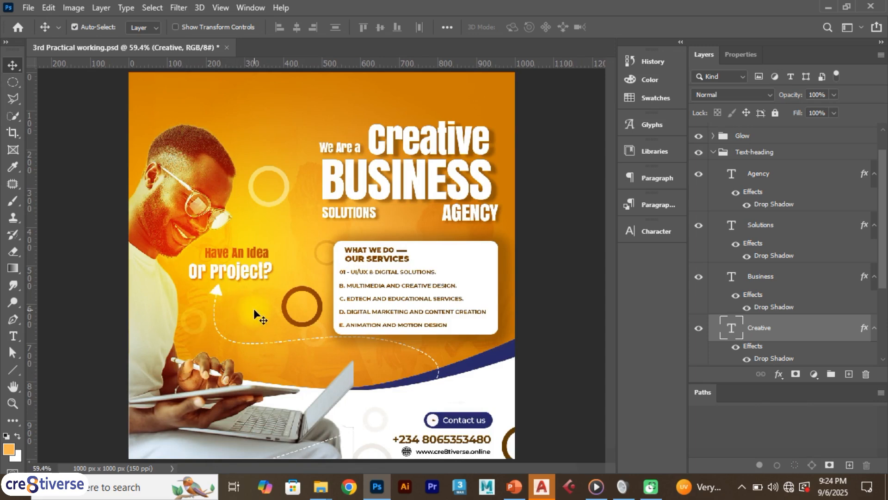
# - Zoom the canvas out and in repeatedly around the area below the "Or Project?" text
pyautogui.scroll(-1, 259, 300)
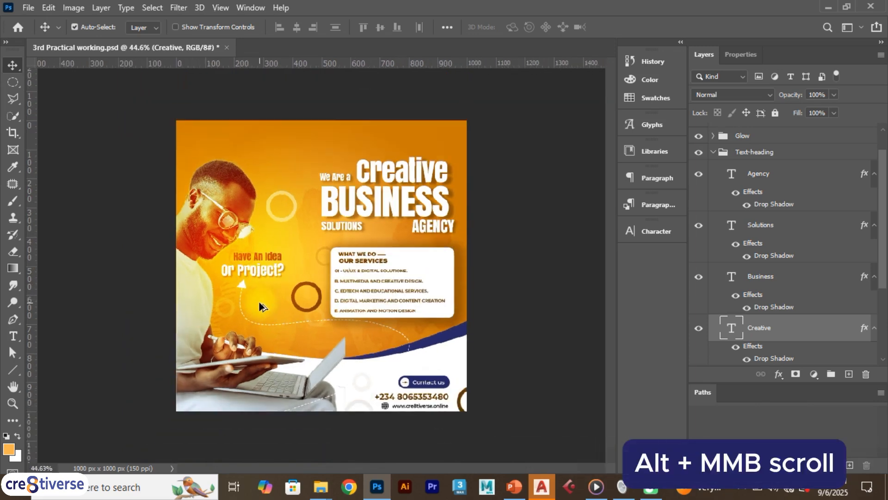
pyautogui.scroll(1, 259, 301)
pyautogui.scroll(-1, 259, 303)
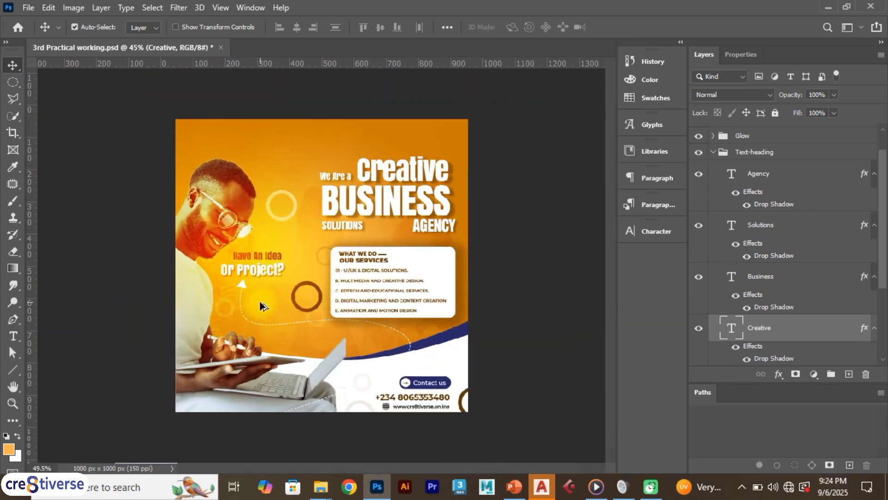
pyautogui.scroll(1, 260, 306)
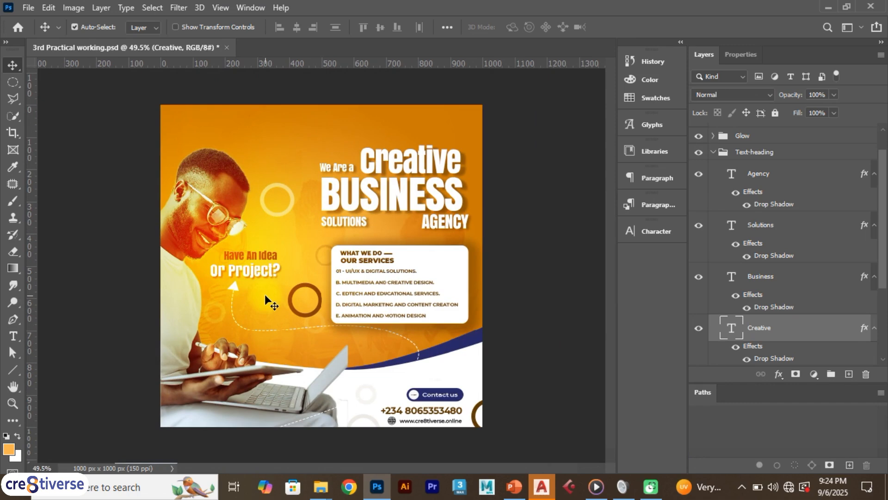
pyautogui.scroll(-1, 263, 301)
pyautogui.scroll(1, 264, 304)
pyautogui.scroll(-1, 265, 306)
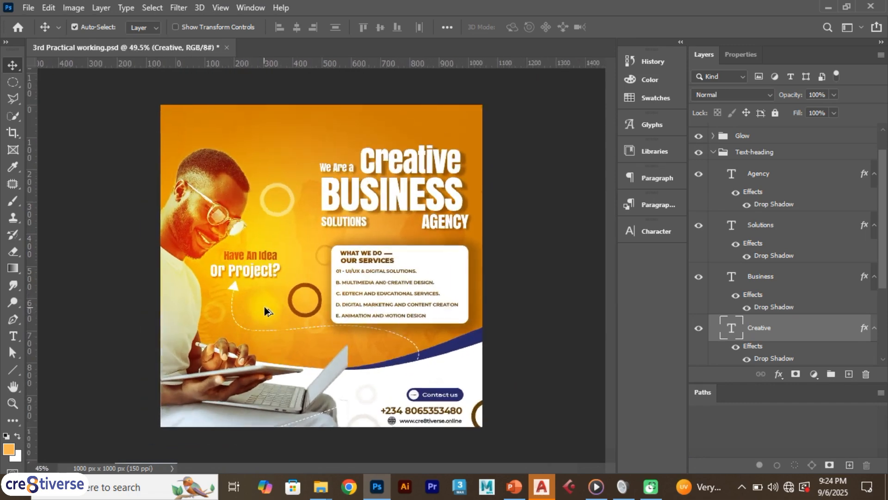
# - Zoom the flyer out and back in several times to compare the overall view with closer ones
pyautogui.scroll(-1, 265, 307)
pyautogui.scroll(1, 265, 307)
pyautogui.scroll(-1, 265, 307)
pyautogui.scroll(1, 264, 308)
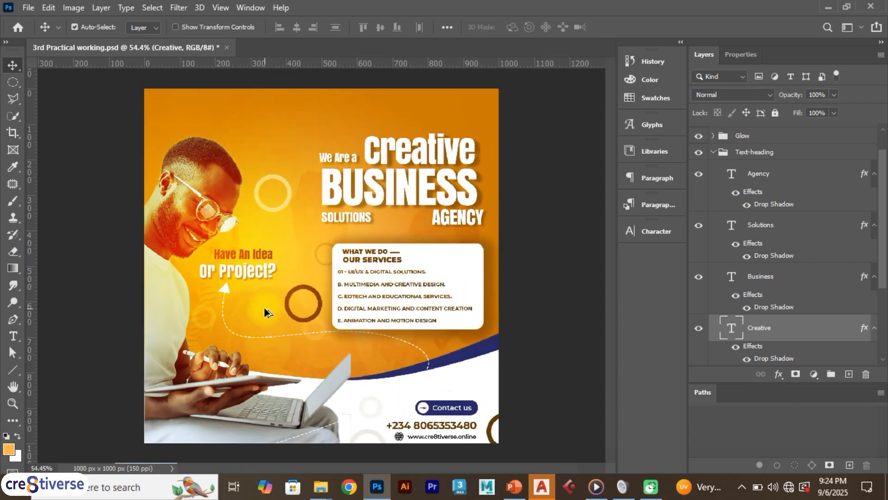
pyautogui.scroll(-2, 264, 307)
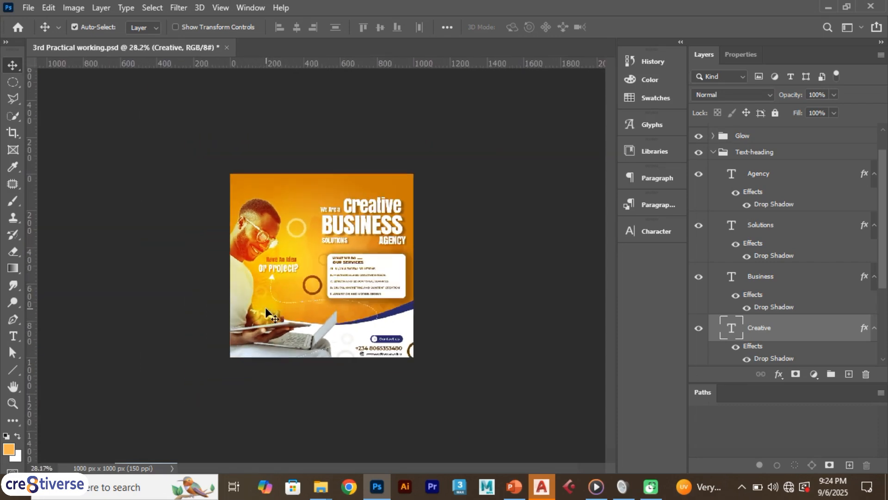
pyautogui.press('ctrl')
pyautogui.scroll(2, 265, 307)
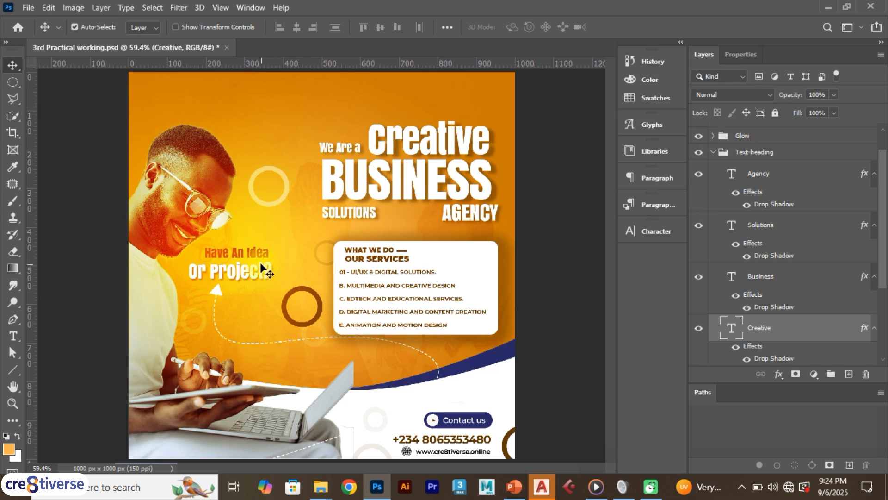
# - Narrow the Layers panel group to give the flyer's canvas area more width
pyautogui.scroll(7, 260, 262)
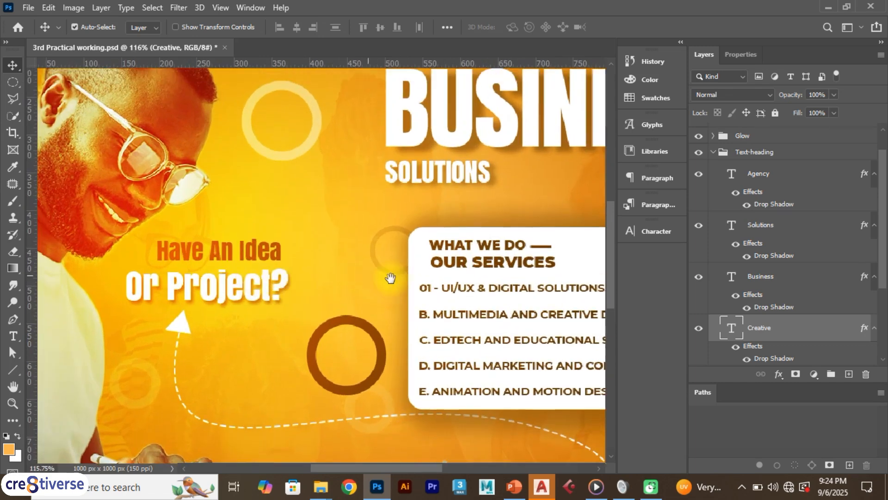
pyautogui.scroll(1, 390, 278)
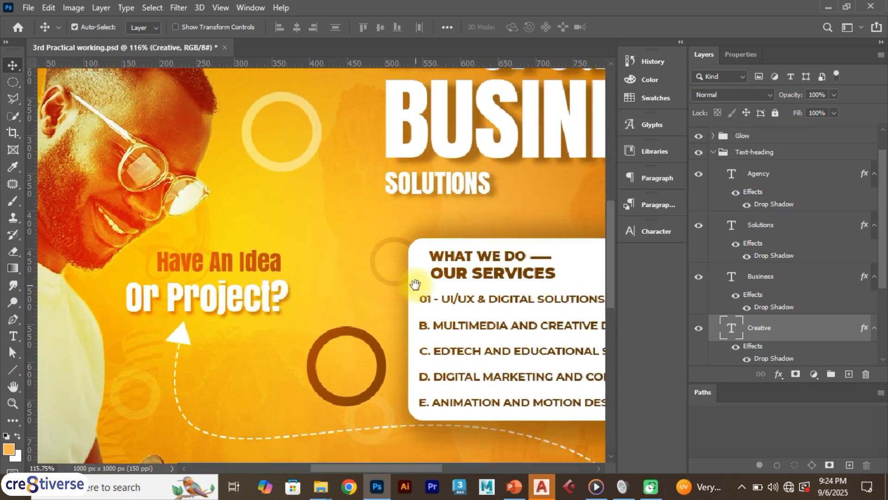
pyautogui.moveTo(414, 284); pyautogui.dragTo(414, 284)
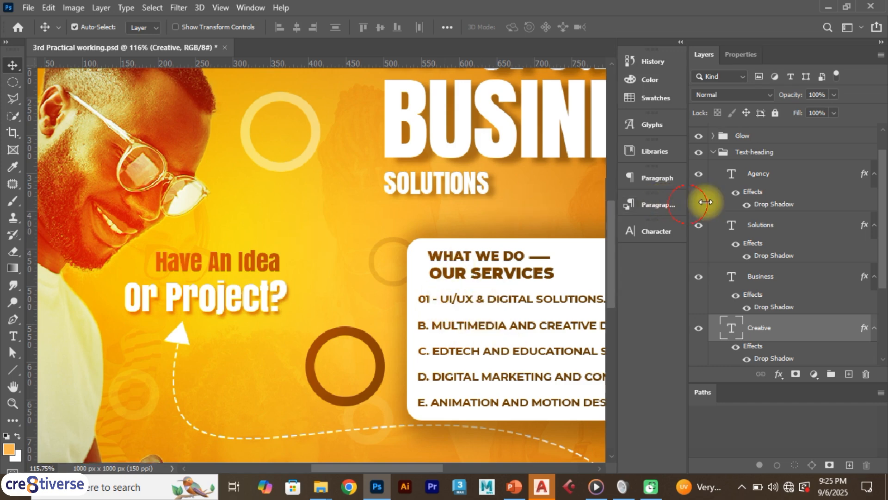
pyautogui.moveTo(688, 202); pyautogui.dragTo(766, 202)
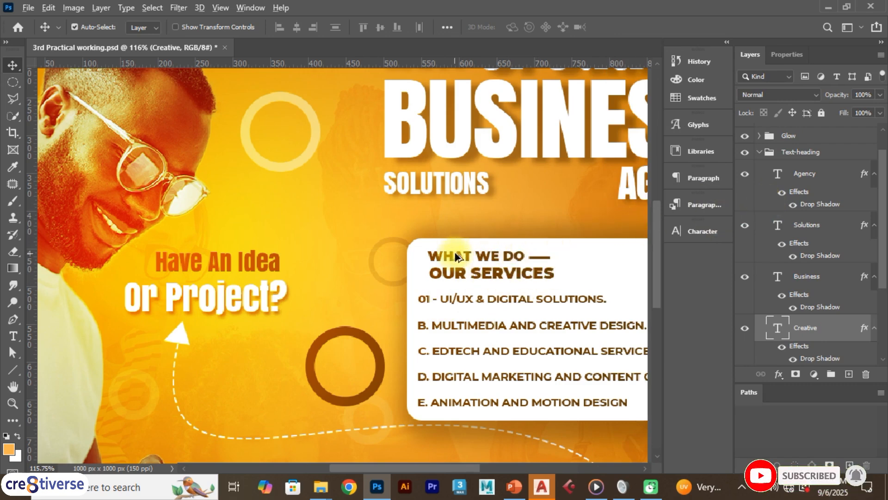
# - Pan and zoom across the services box and the "Creative BUSINESS AGENCY" heading, and return to the whole flyer
pyautogui.scroll(-2, 454, 256)
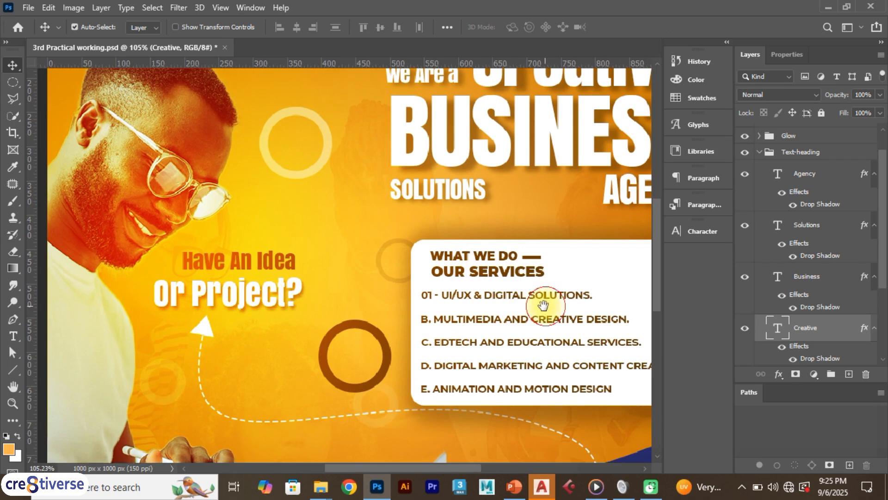
pyautogui.moveTo(518, 303); pyautogui.dragTo(392, 337)
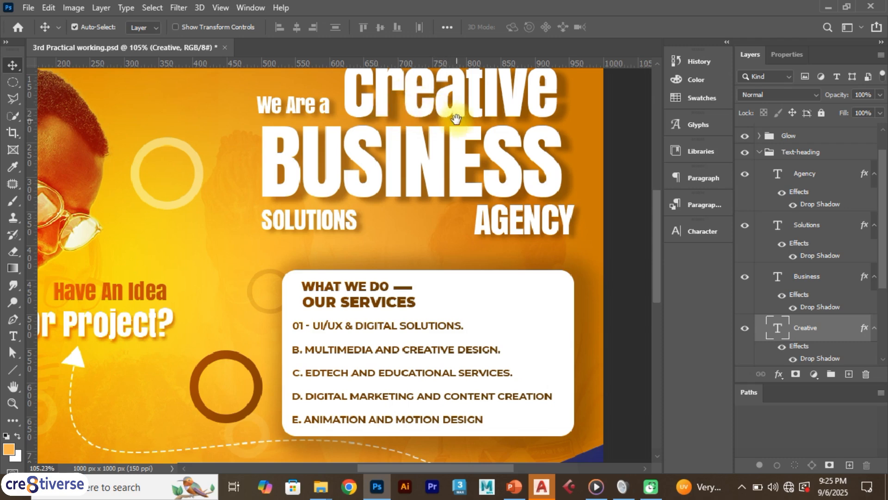
pyautogui.moveTo(454, 121); pyautogui.dragTo(412, 210)
pyautogui.scroll(1, 406, 222)
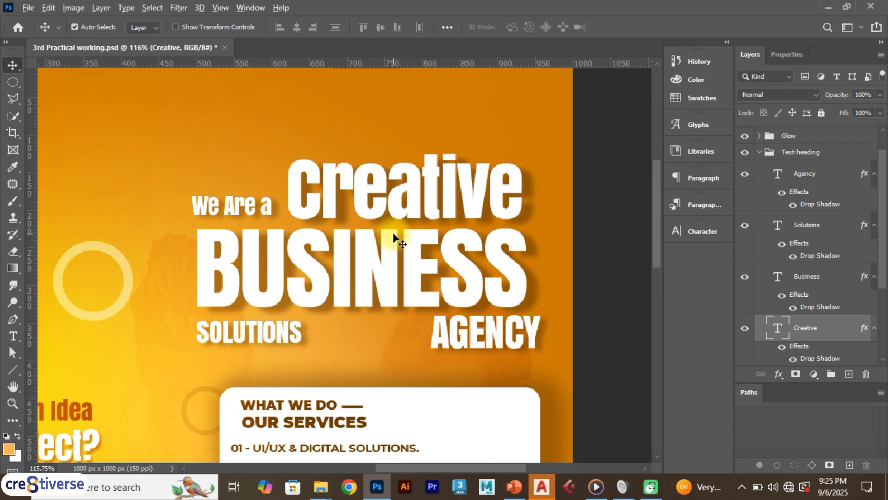
pyautogui.scroll(3, 393, 237)
pyautogui.moveTo(393, 241); pyautogui.dragTo(406, 254)
pyautogui.scroll(-5, 407, 253)
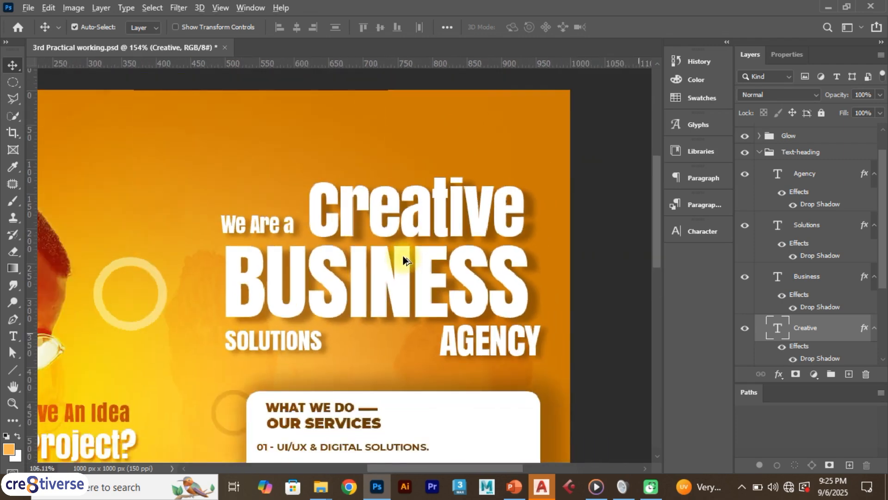
pyautogui.scroll(-2, 404, 240)
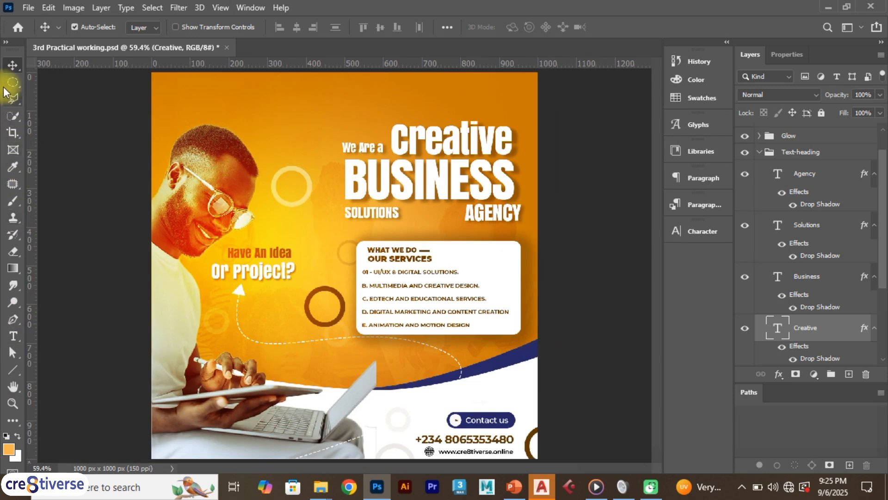
# - Activate the Hand tool, try it on the fitted flyer, and review its tool variants
pyautogui.click(13, 389)
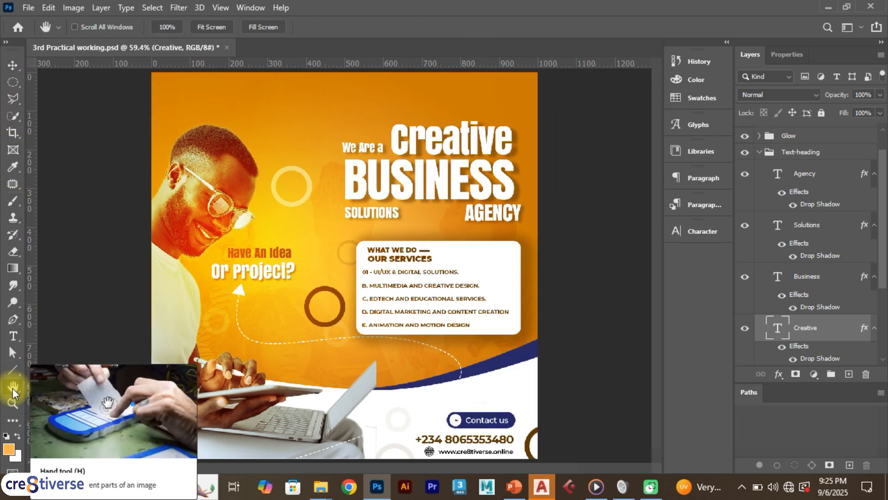
pyautogui.moveTo(378, 311); pyautogui.dragTo(414, 347)
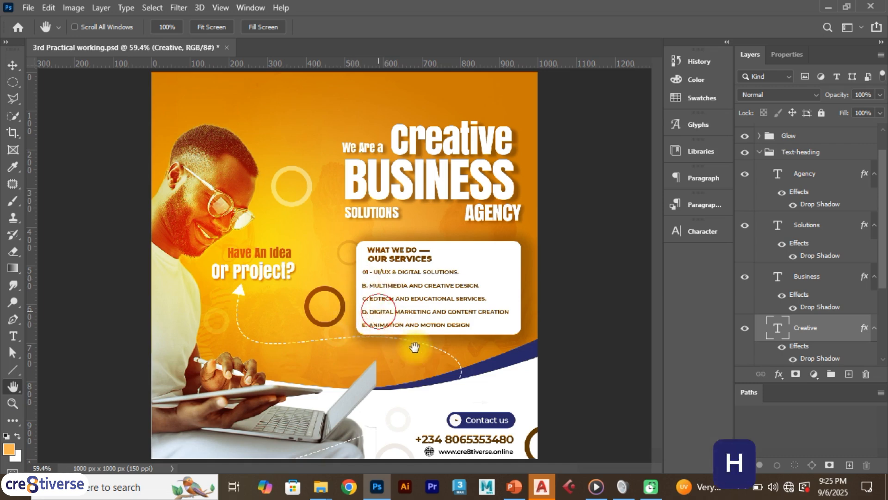
pyautogui.click(18, 384)
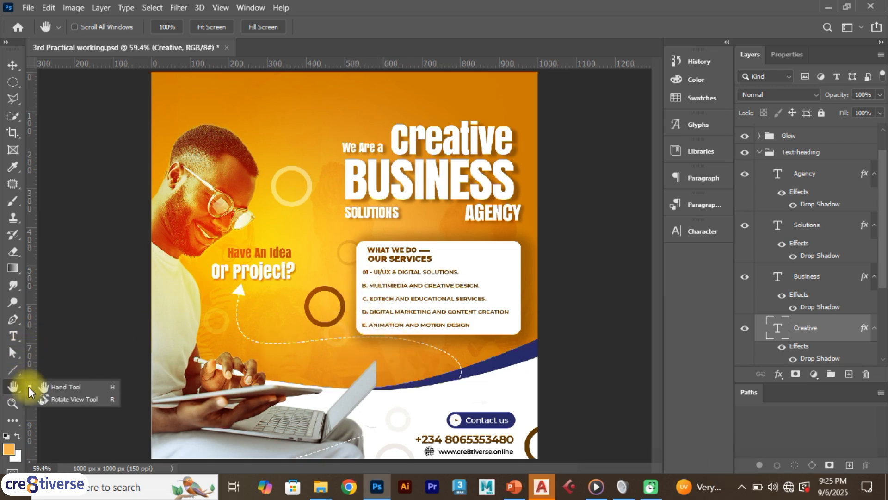
pyautogui.click(187, 357)
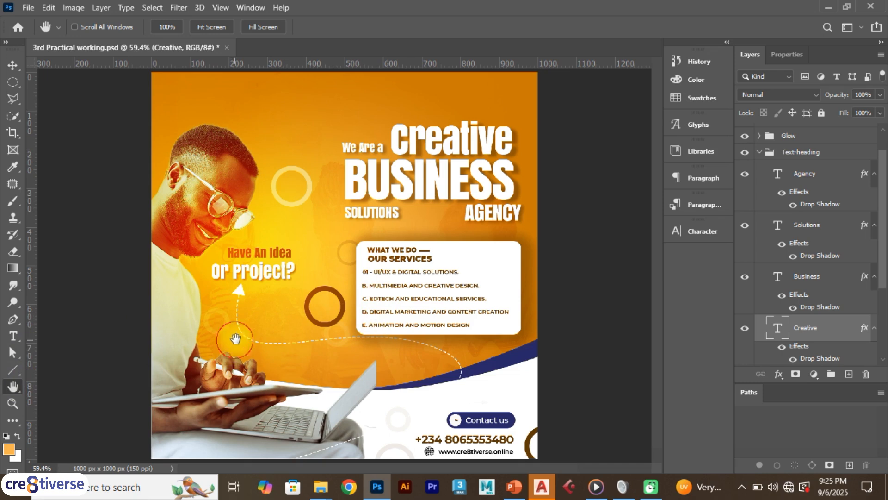
# - Magnify the flyer, pan around the services box with the Hand tool, and fit the whole canvas on screen
pyautogui.scroll(3, 324, 317)
pyautogui.scroll(6, 324, 317)
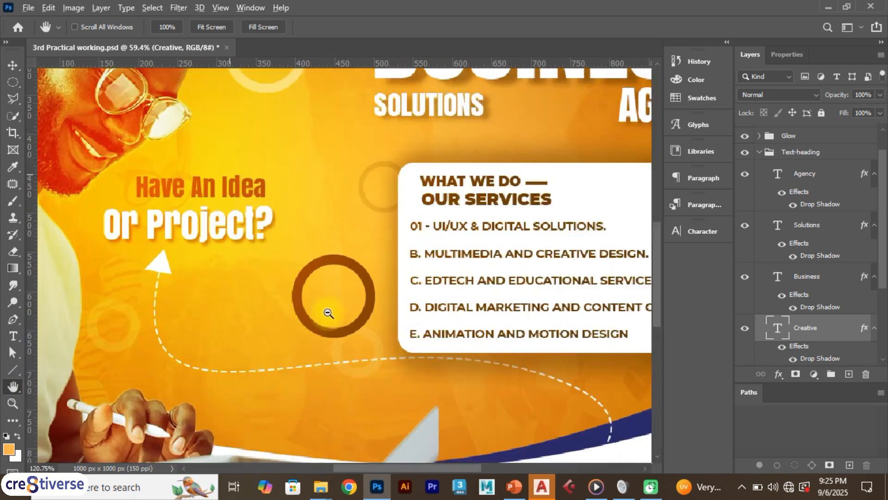
pyautogui.moveTo(483, 262); pyautogui.dragTo(365, 288)
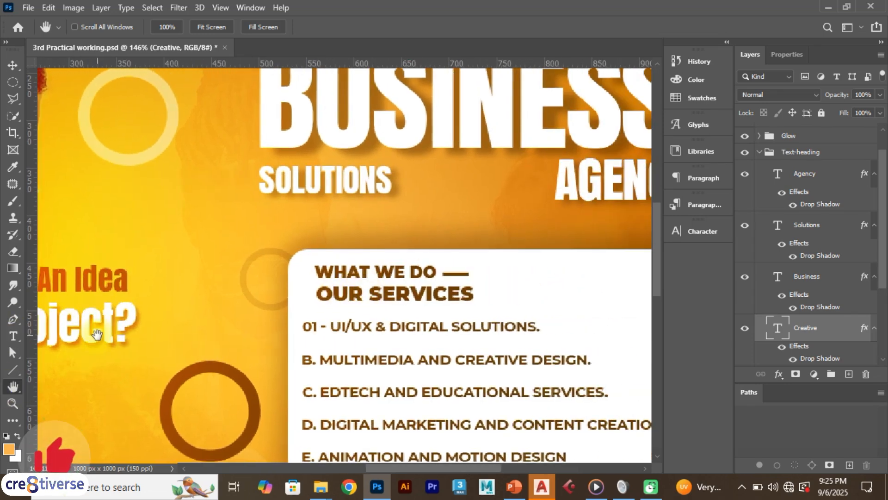
pyautogui.moveTo(352, 336)
pyautogui.mouseDown()
pyautogui.moveTo(357, 307)
pyautogui.moveTo(362, 326)
pyautogui.mouseUp()
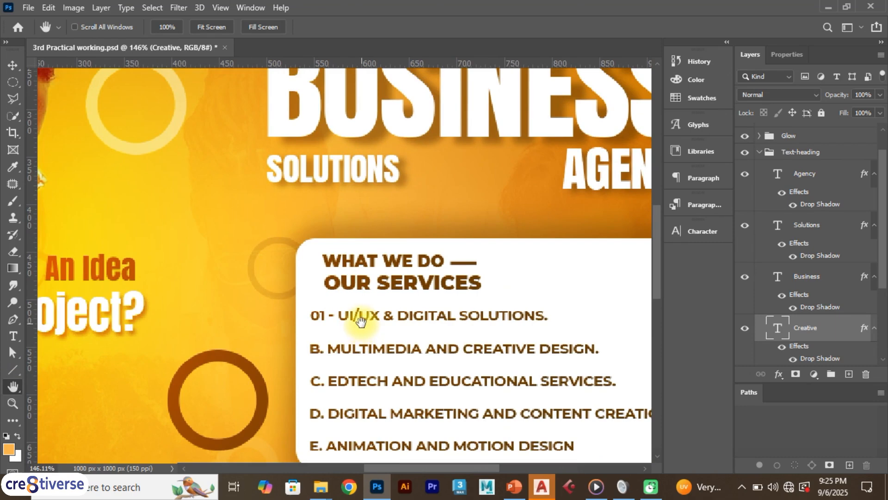
pyautogui.hotkey('ctrl', '0')
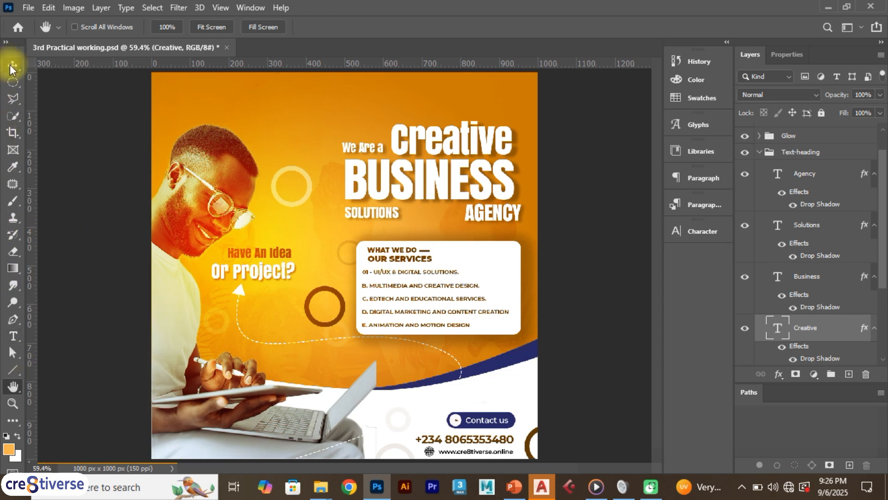
# - Review the Marquee, Lasso and Quick Selection tool variants and activate the Crop tool
pyautogui.click(15, 87)
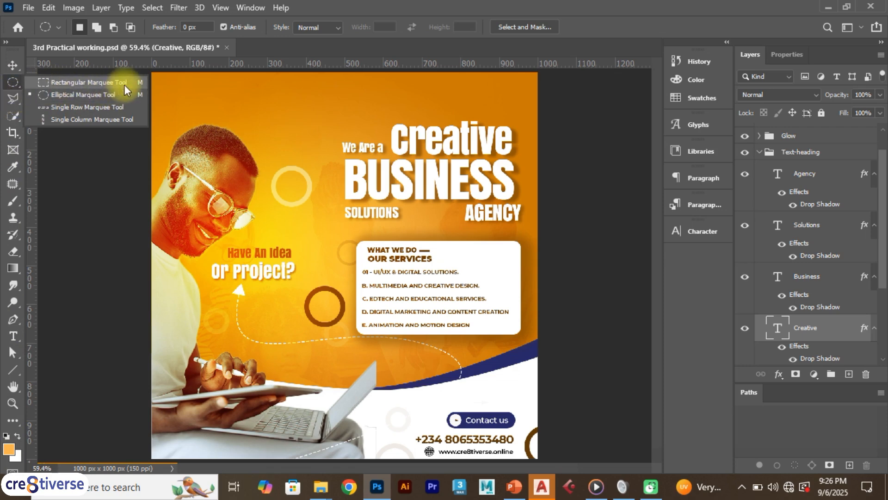
pyautogui.click(12, 99)
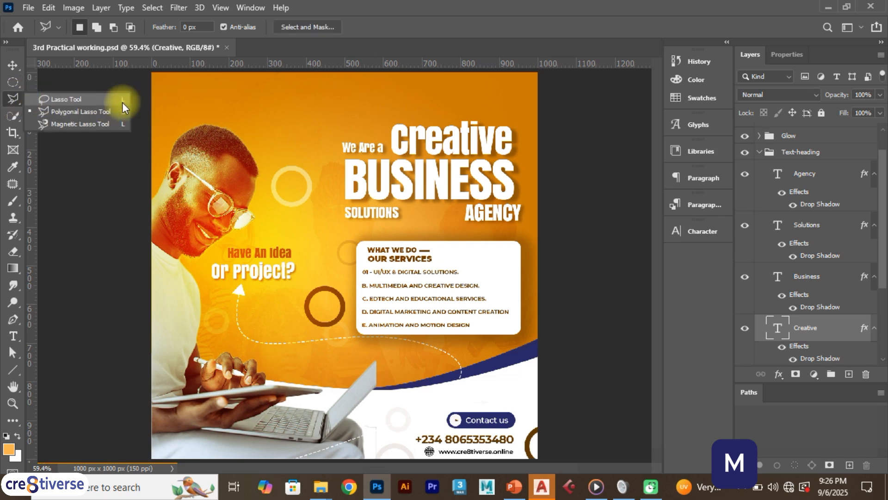
pyautogui.click(9, 118)
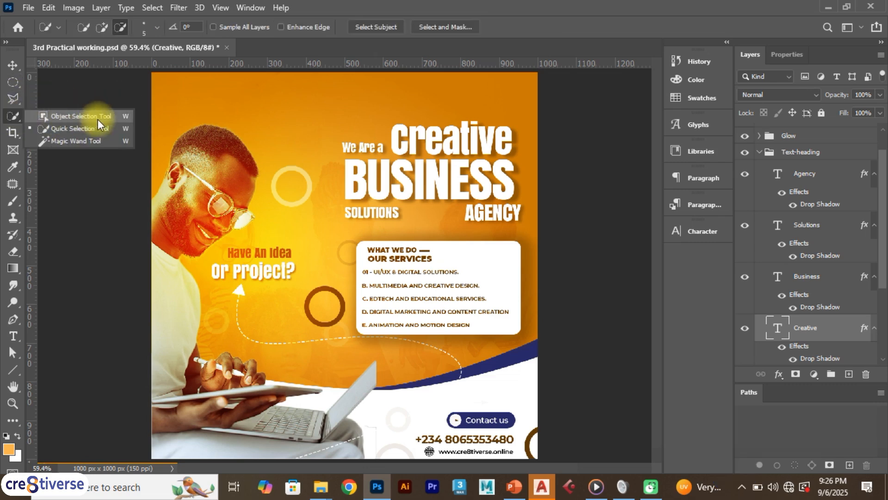
pyautogui.click(14, 133)
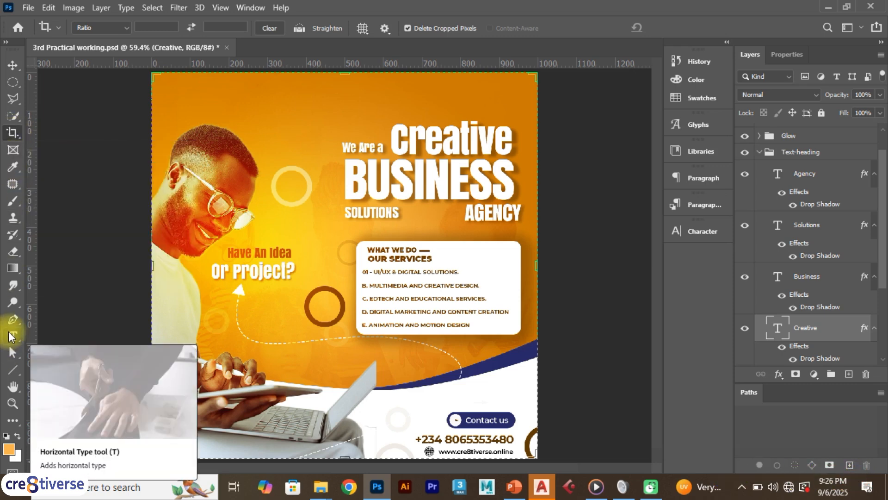
# - Activate the Horizontal Type tool, switch to the Line tool, and review the shape tool variants
pyautogui.click(11, 337)
pyautogui.click(10, 336)
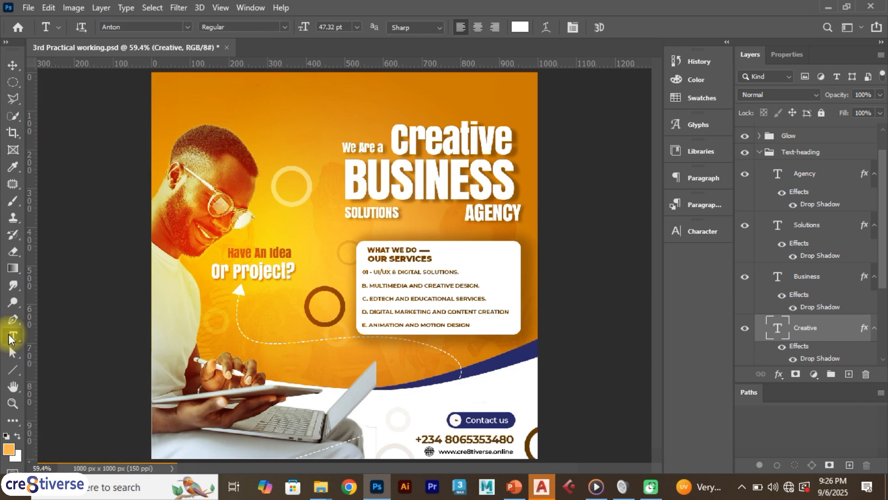
pyautogui.click(13, 371)
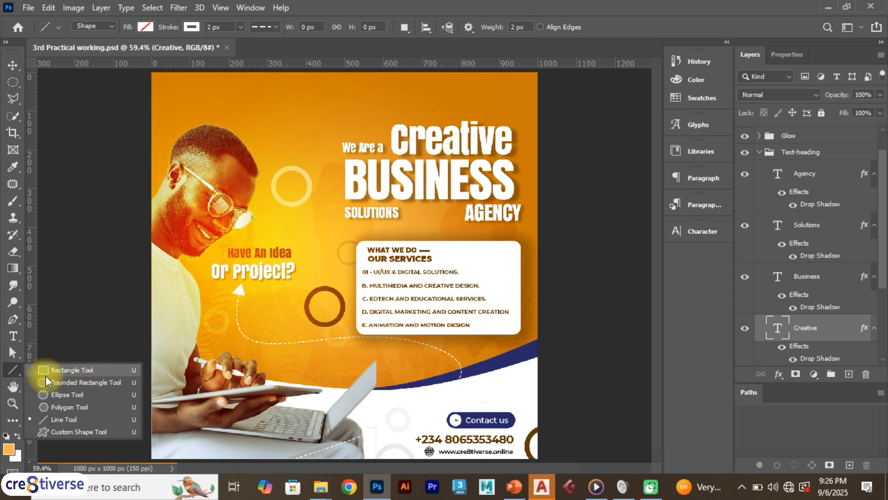
pyautogui.press('u')
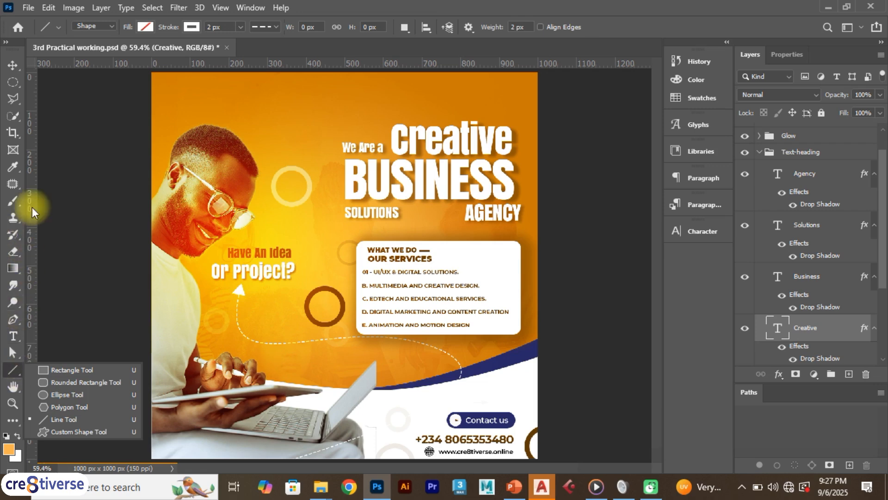
# - Return to the Move tool and deselect all layers
pyautogui.click(13, 66)
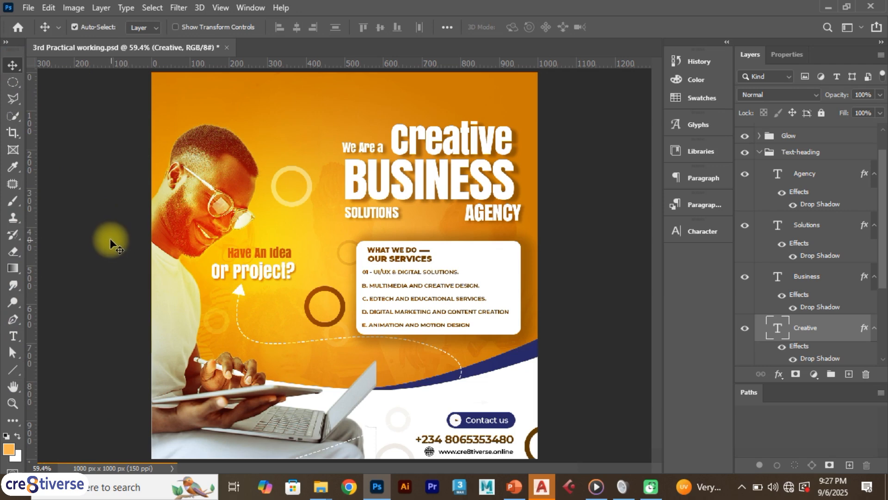
pyautogui.click(125, 241)
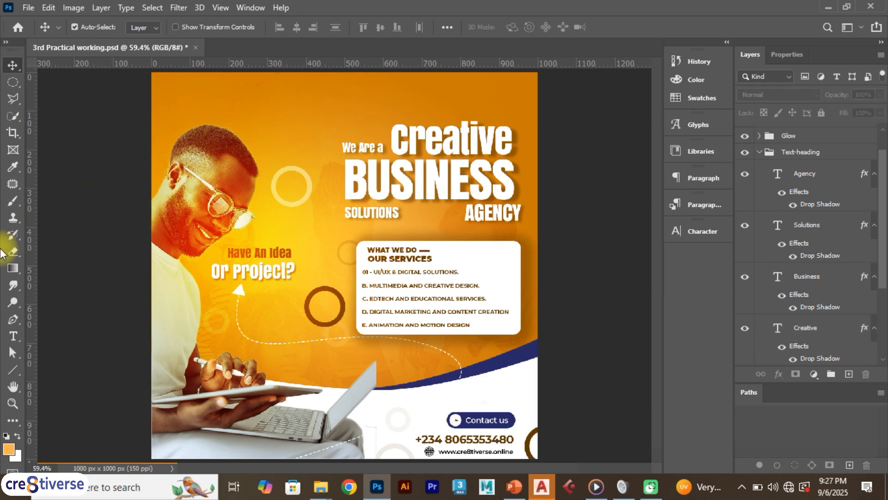
# - Open the New Document dialog twice, closing it each time without creating a document
pyautogui.hotkey('ctrl', 'n')
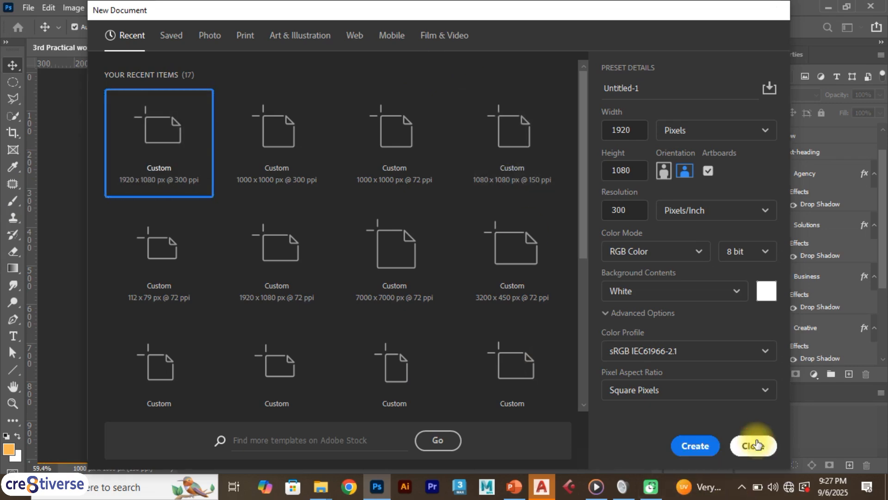
pyautogui.click(754, 445)
pyautogui.hotkey('ctrl', 'n')
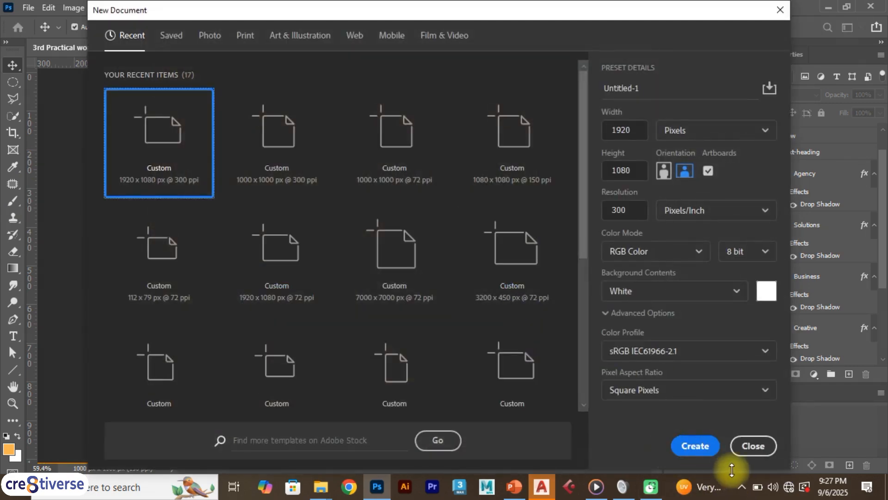
pyautogui.click(748, 446)
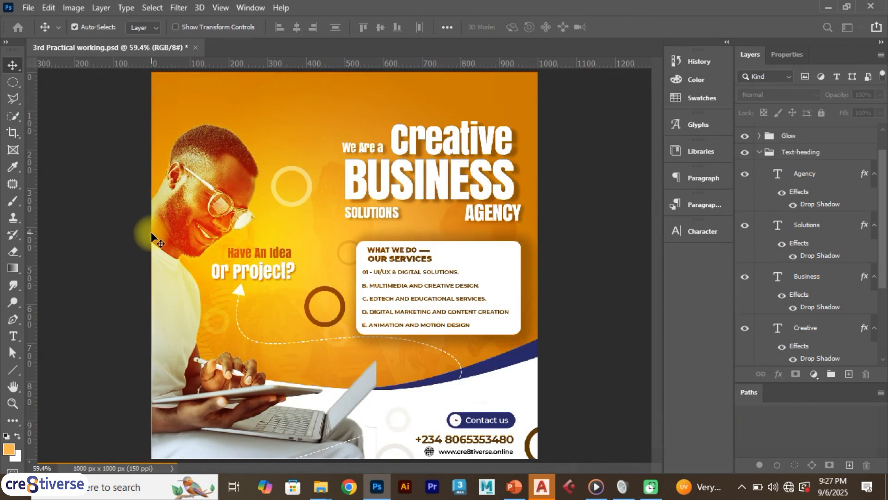
# - Save the flyer's Photoshop file and look over the available file-saving commands, including Save As
pyautogui.hotkey('ctrl', 's')
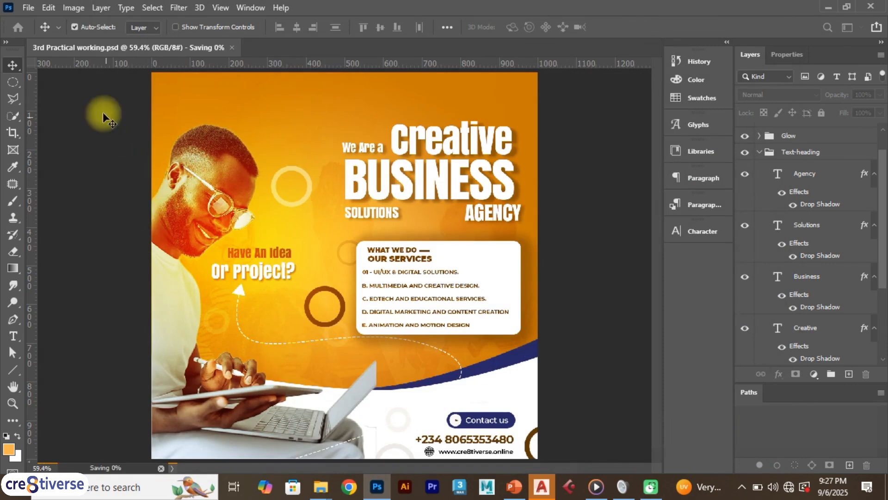
pyautogui.click(28, 7)
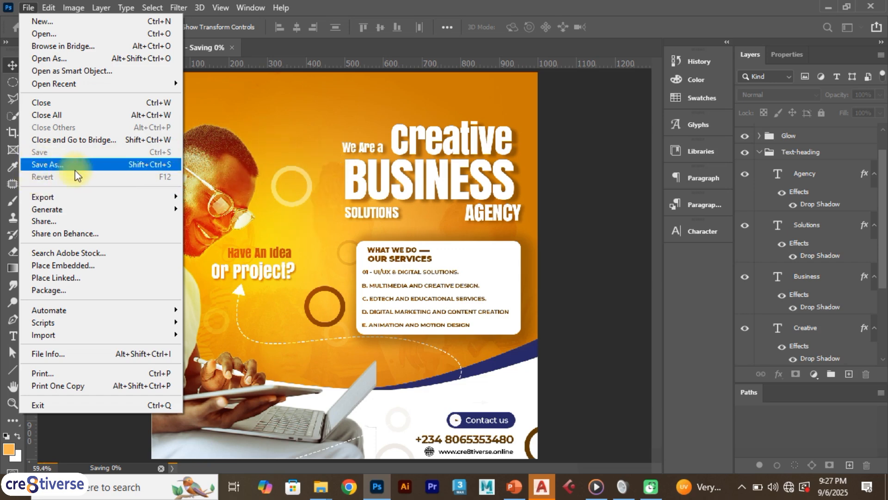
pyautogui.click(276, 228)
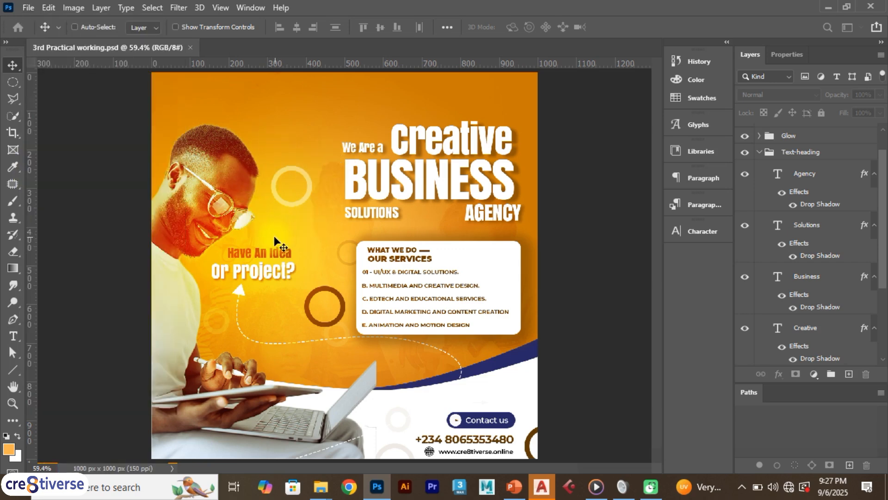
# - Open the Save As dialog and close it without saving a copy of the flyer
pyautogui.hotkey('ctrl', 'shift', 's')
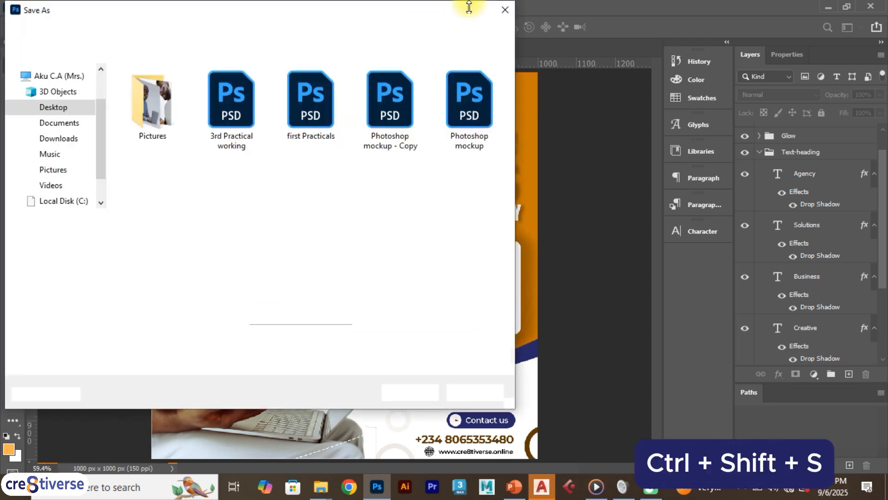
pyautogui.click(505, 10)
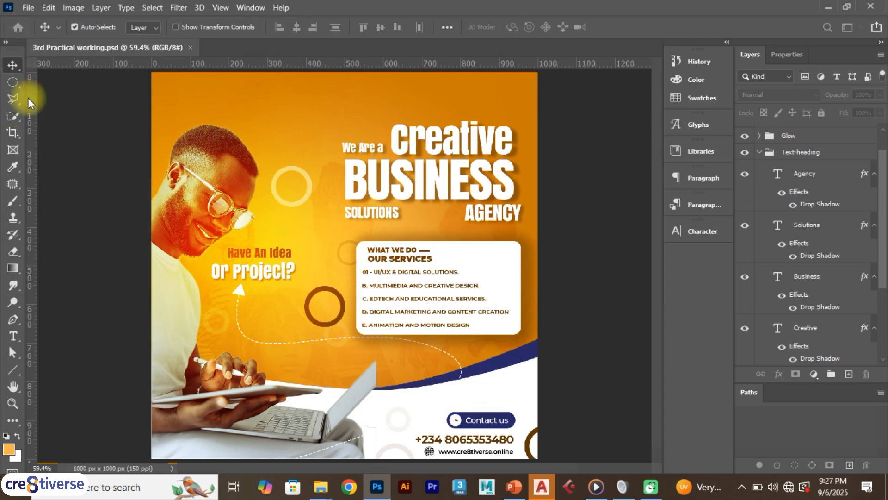
# - Review the healing tool variants and activate the Brush tool
pyautogui.click(12, 184)
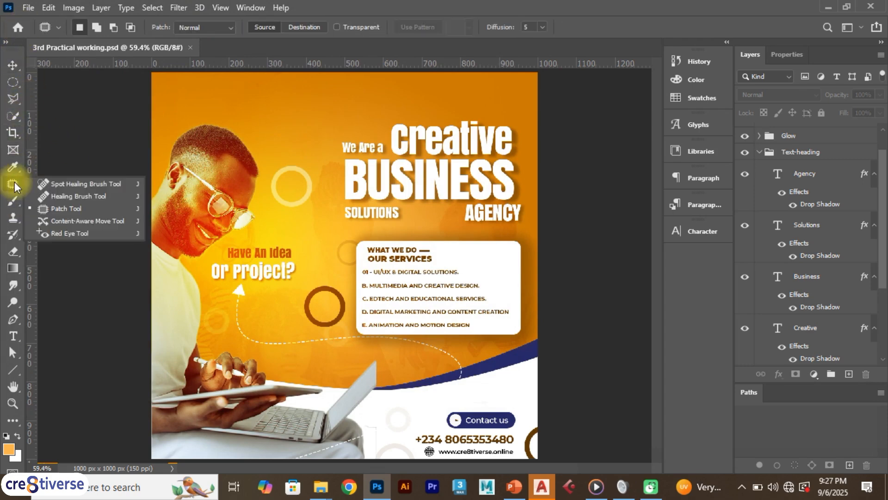
pyautogui.click(13, 201)
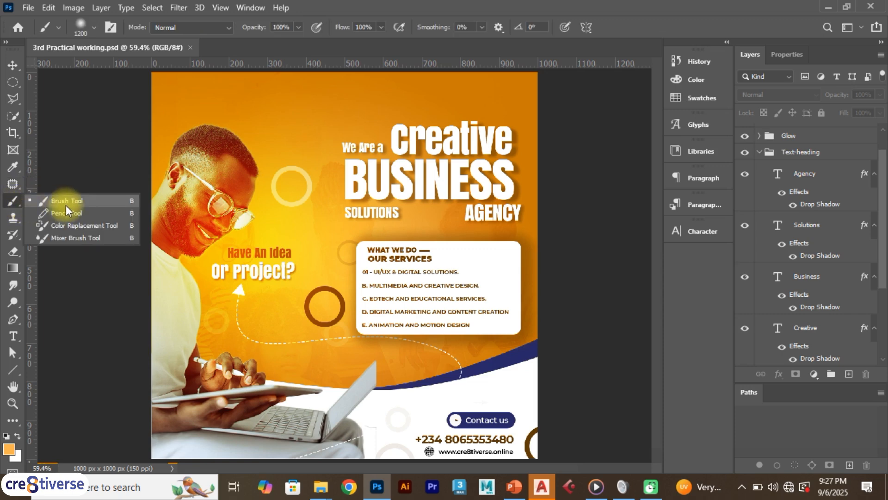
pyautogui.press('b')
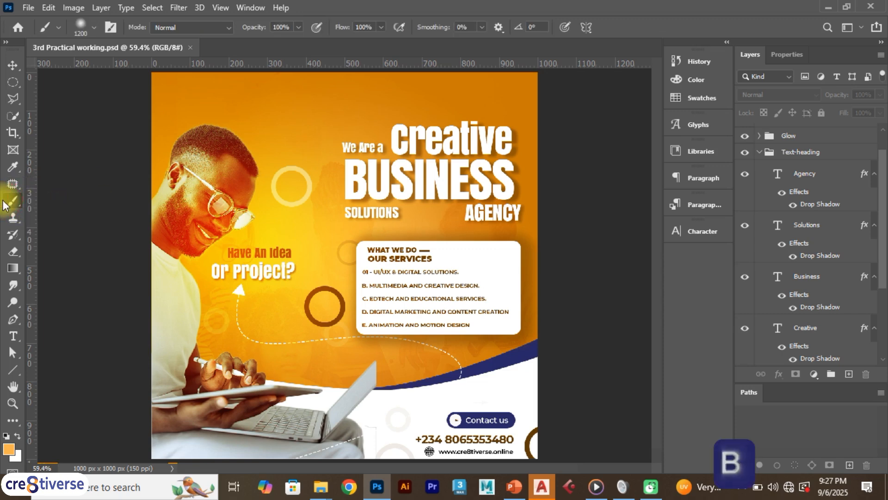
# - Collapse all the open layer groups, leaving only the Glow group expanded, and select its glow layer
pyautogui.click(759, 153)
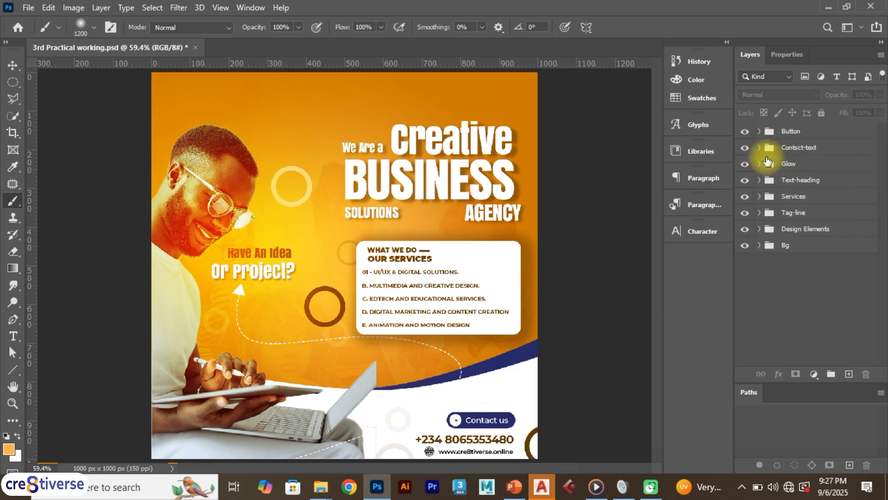
pyautogui.click(756, 164)
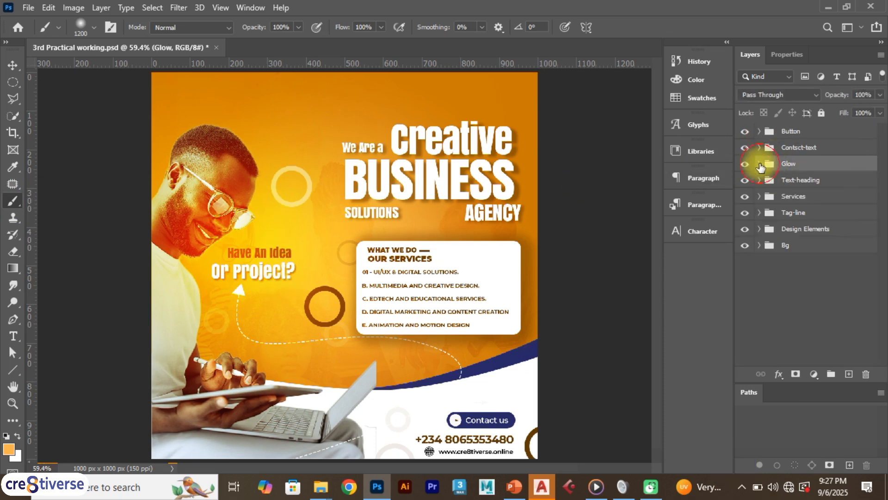
pyautogui.click(759, 164)
pyautogui.click(811, 184)
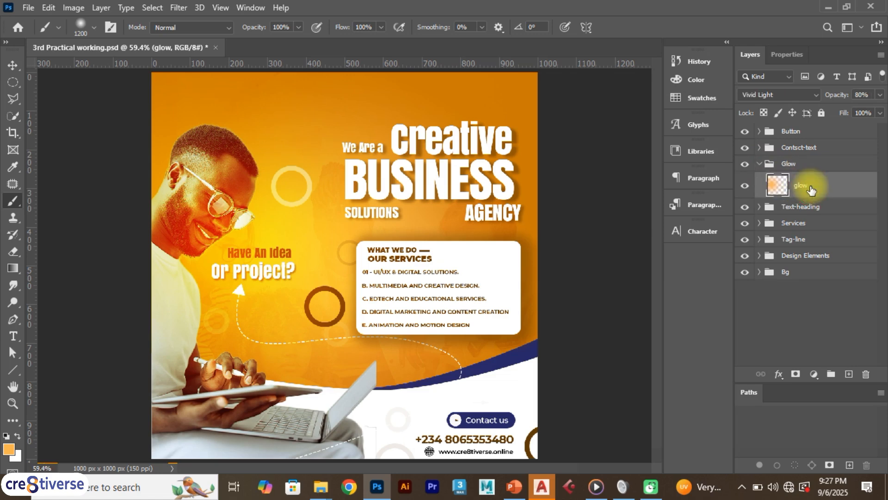
# - Hide the glow layer to compare the flyer without its brushed lighting, and show it again
pyautogui.click(746, 185)
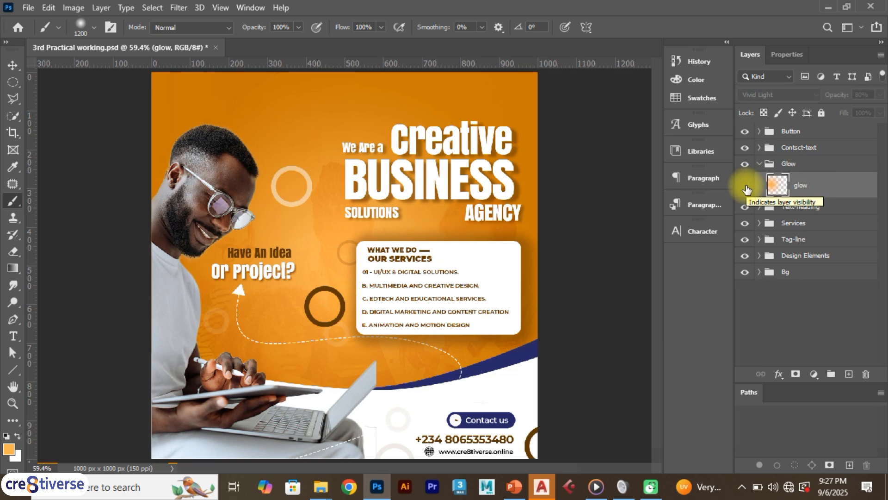
pyautogui.click(745, 187)
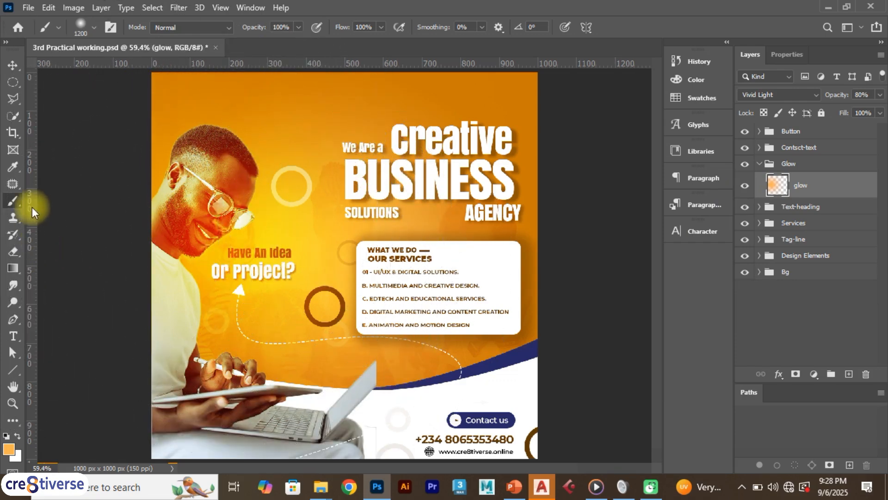
# - Review the stamp and history brush tools, and activate the Eraser tool with its variants shown
pyautogui.click(15, 217)
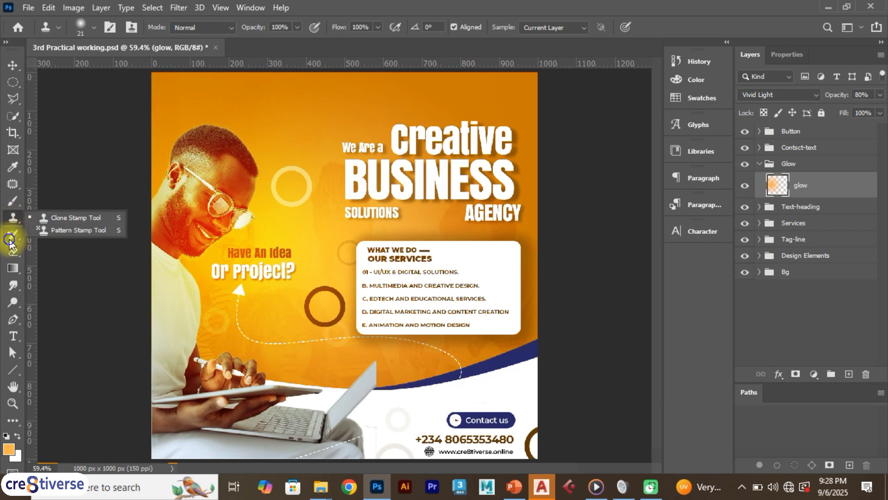
pyautogui.click(11, 237)
pyautogui.click(17, 254)
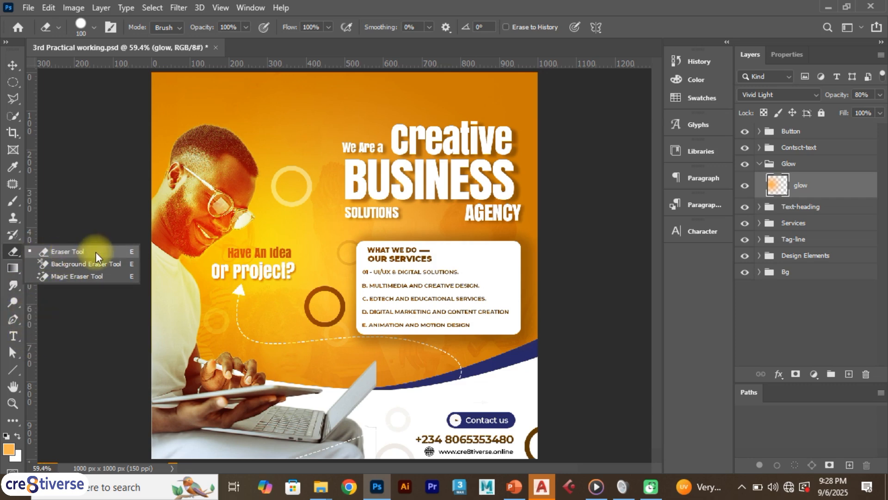
pyautogui.press('e')
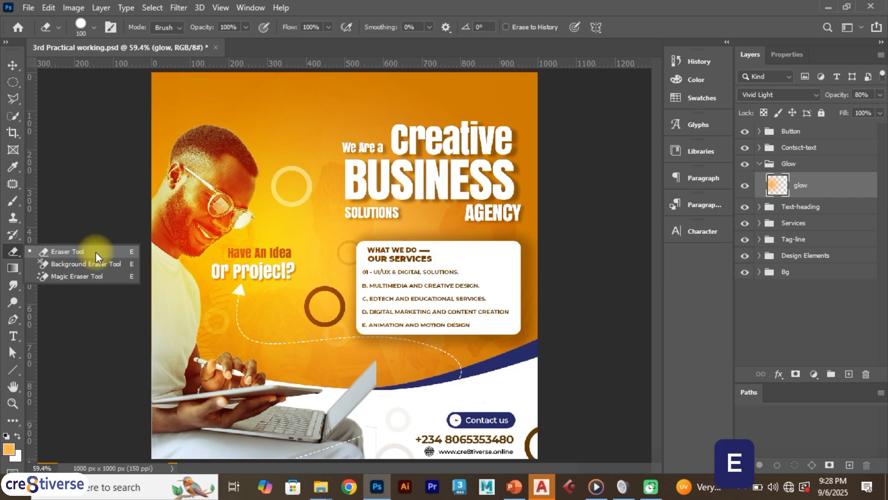